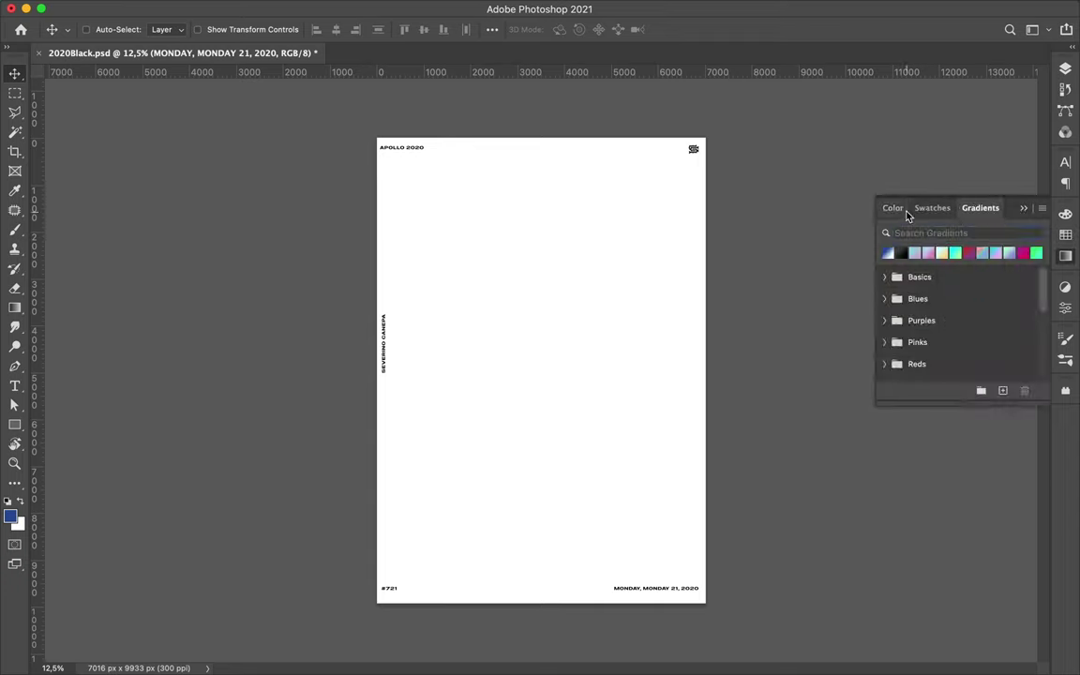
Paint a blue block on the poster, then try magenta, yellow and blue in the Color panel
{"action": "left_click", "coordinate": [1065, 70]}
{"action": "left_click_drag", "start_coordinate": [439, 224], "coordinate": [437, 335]}
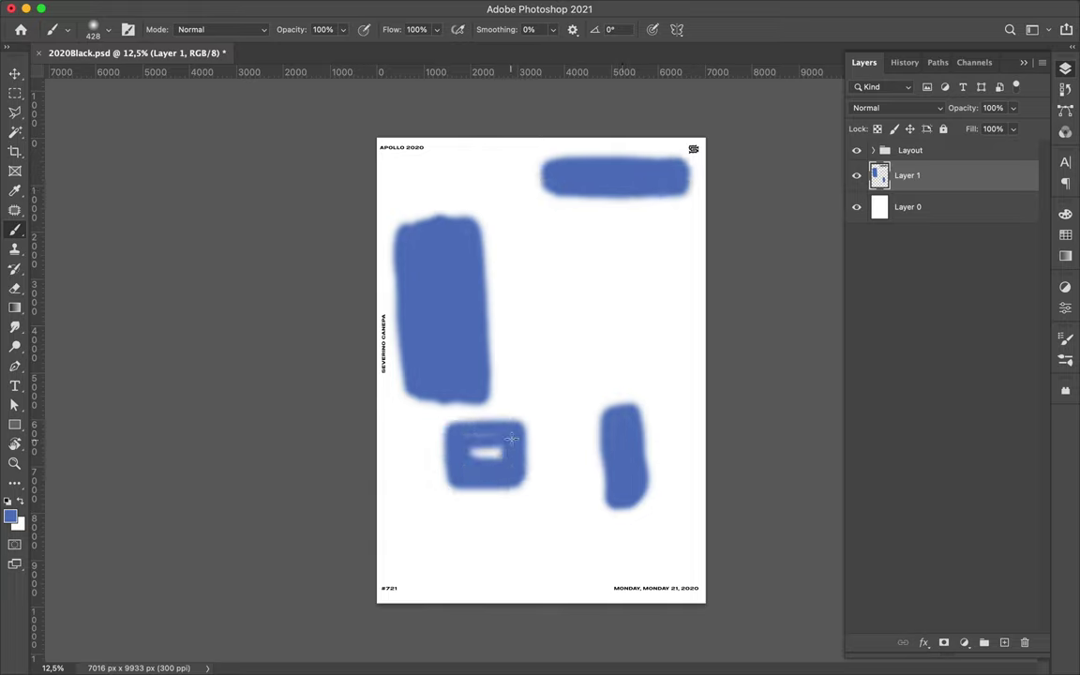
{"action": "key", "text": "F6"}
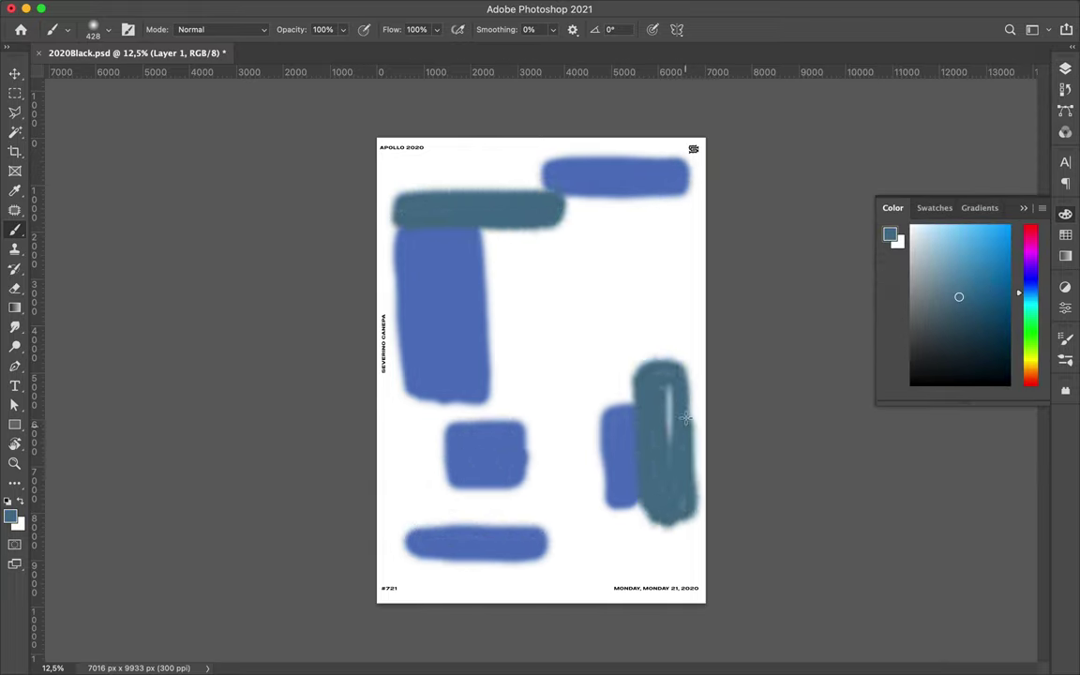
{"action": "left_click", "coordinate": [1033, 235]}
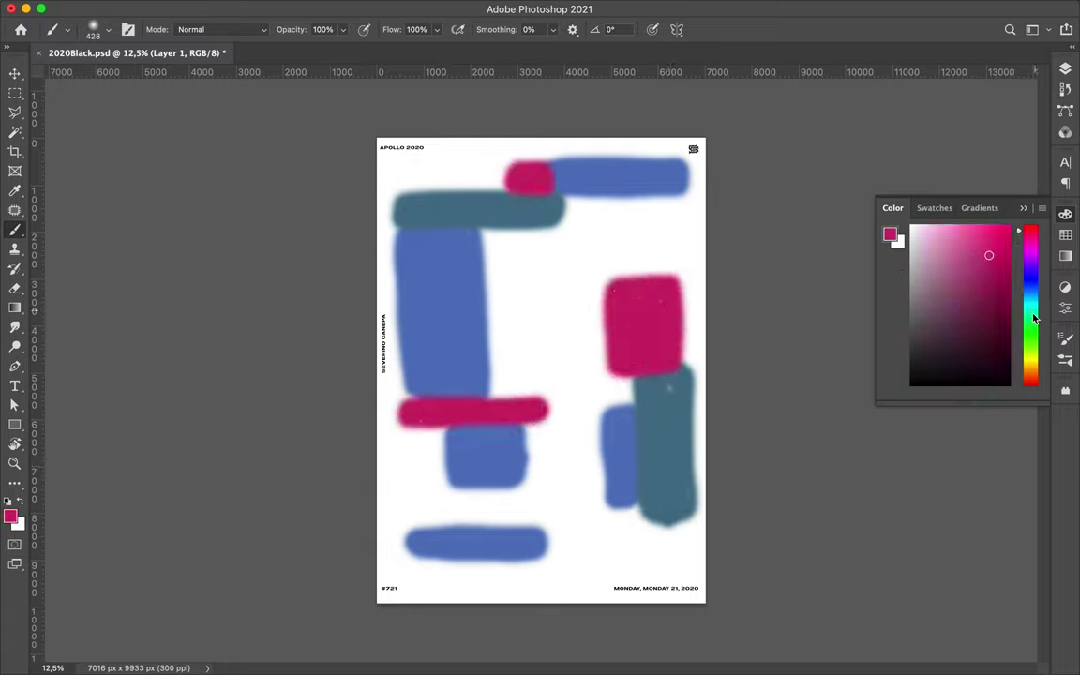
{"action": "left_click", "coordinate": [1031, 355]}
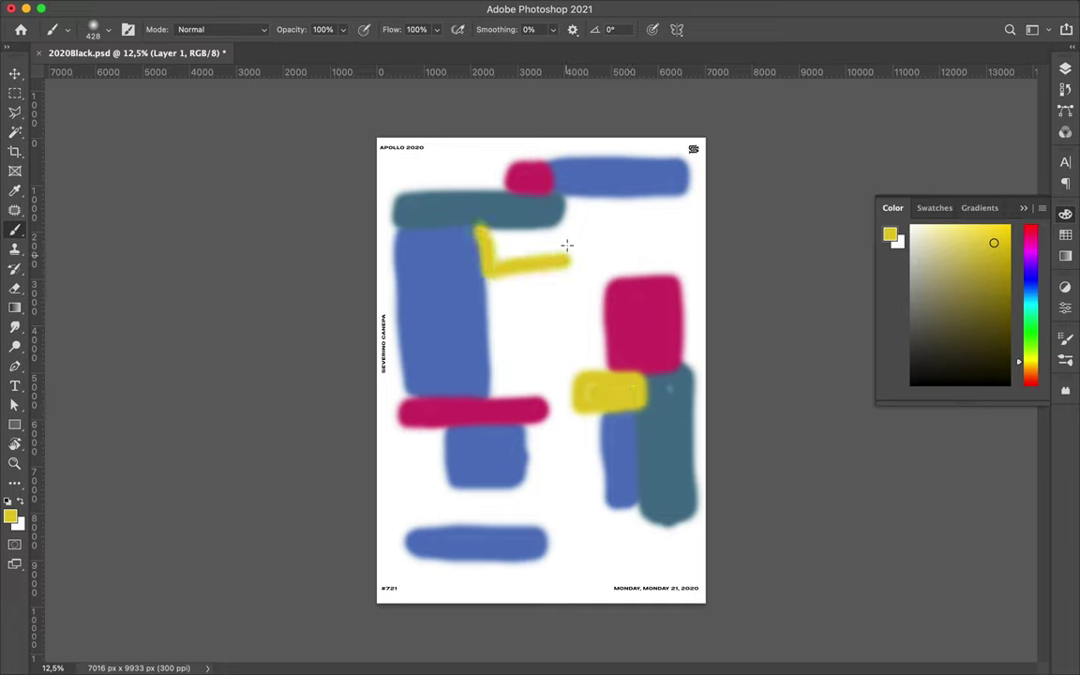
{"action": "left_click", "coordinate": [1032, 283]}
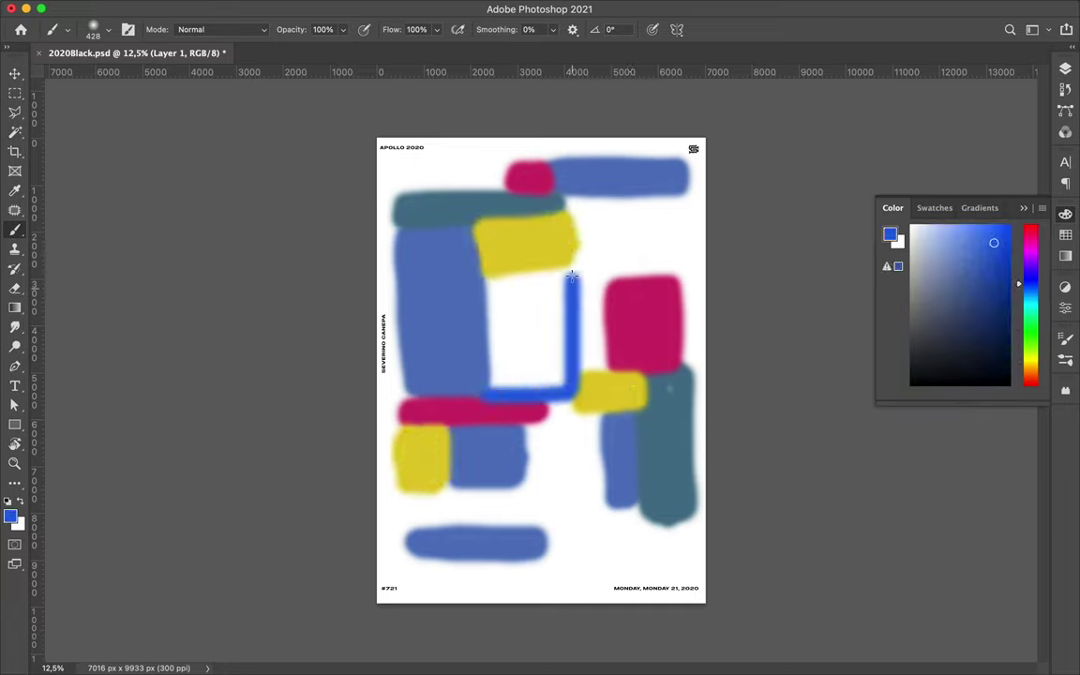
Enlarge the brush to 508 px and paint a blue loop over the remaining white gap
{"action": "right_click", "coordinate": [498, 288]}
{"action": "left_click_drag", "start_coordinate": [520, 293], "coordinate": [546, 364]}
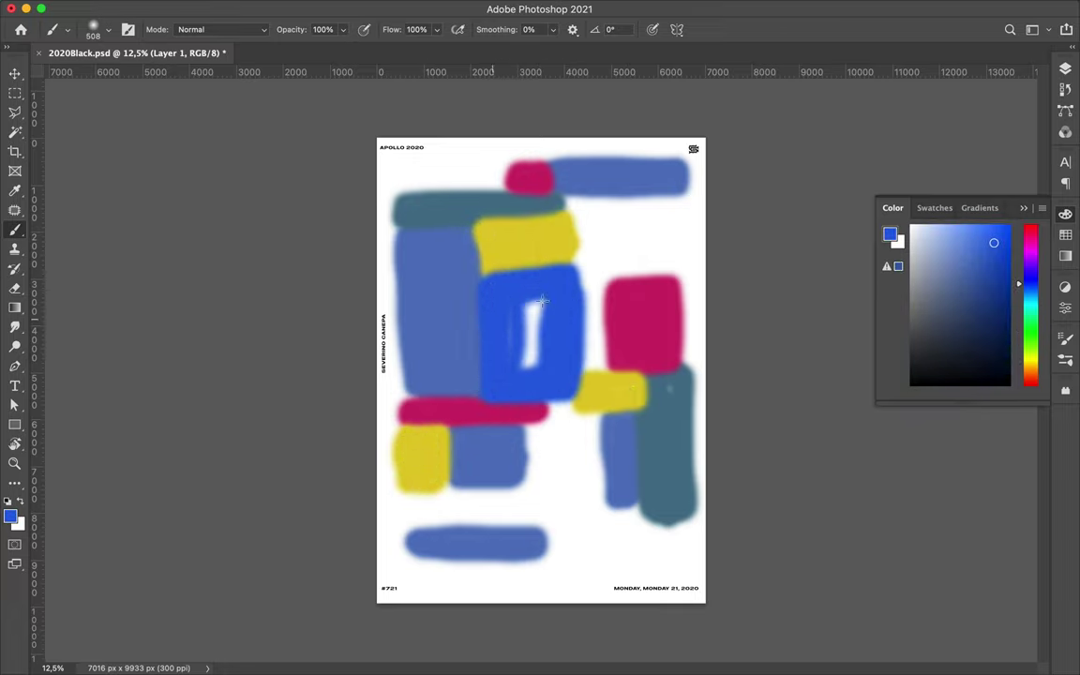
{"action": "left_click_drag", "start_coordinate": [397, 517], "coordinate": [514, 494]}
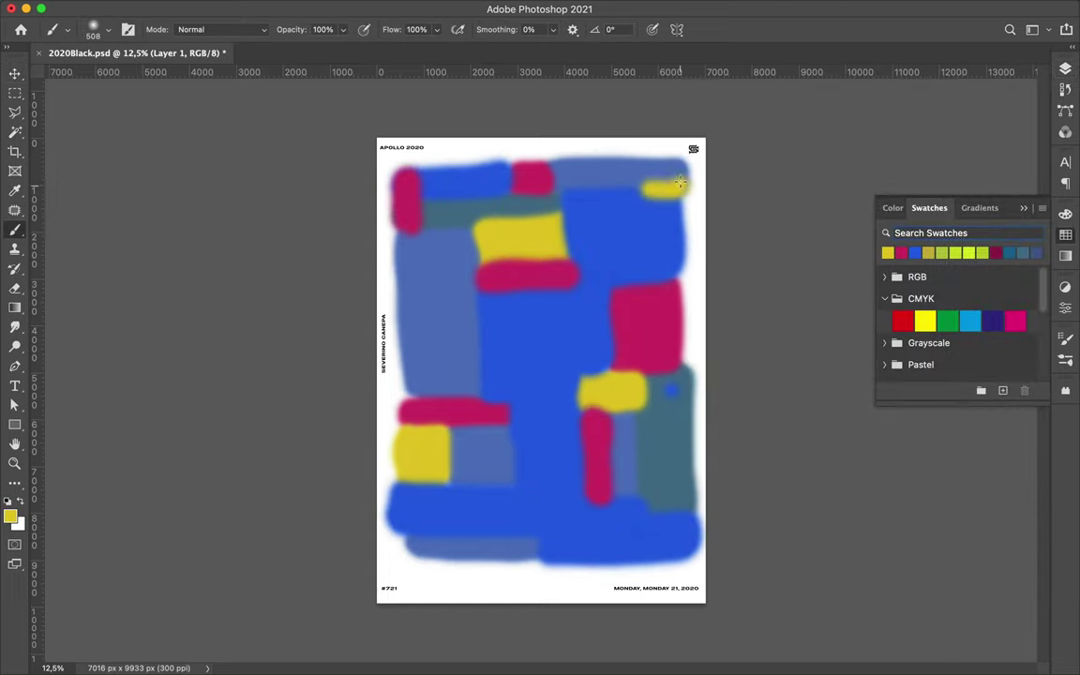
{"action": "left_click", "coordinate": [903, 322]}
{"action": "key", "text": "v"}
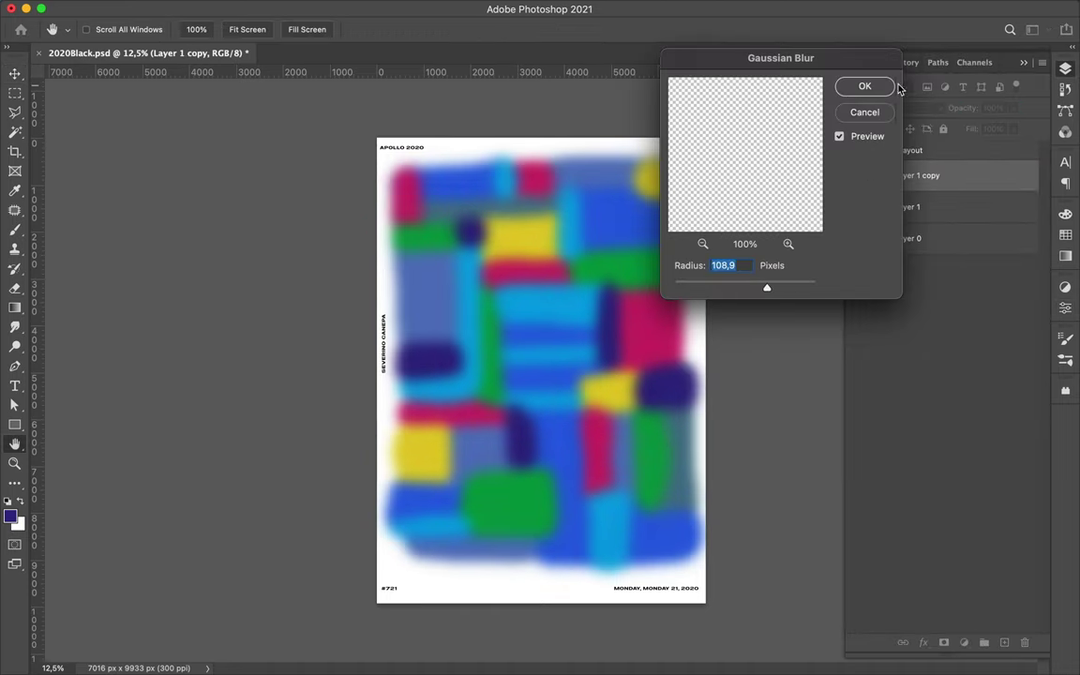
Gaussian-blur and Mosaic the paint copy, then shrink the checkerboard strip and shift it left
{"action": "left_click", "coordinate": [886, 89]}
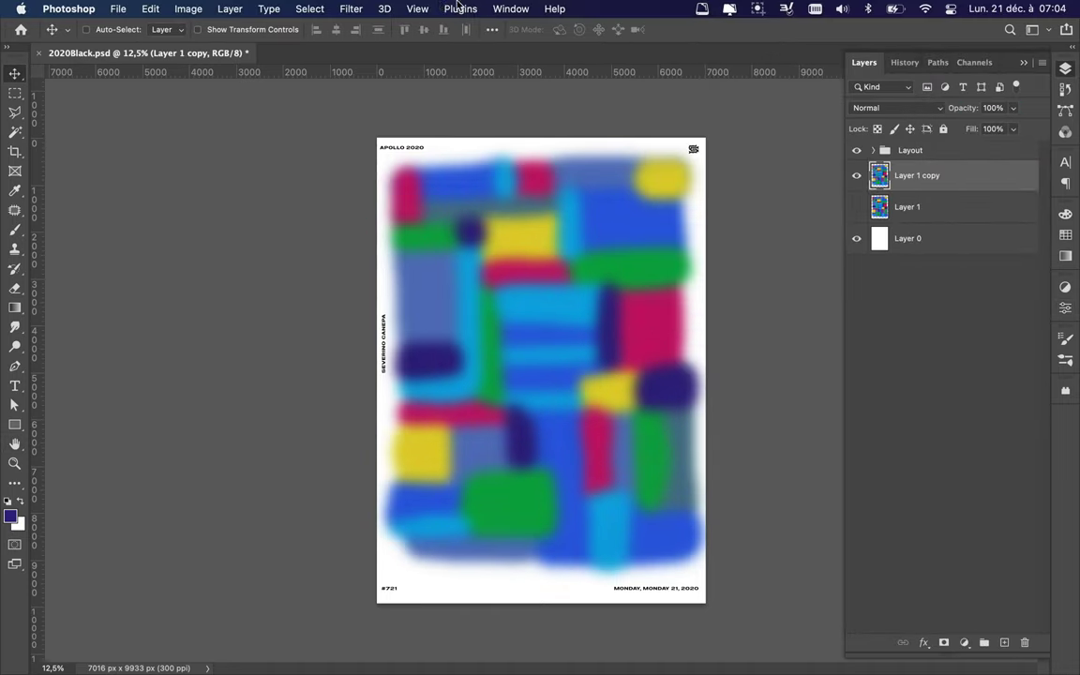
{"action": "left_click", "coordinate": [350, 8]}
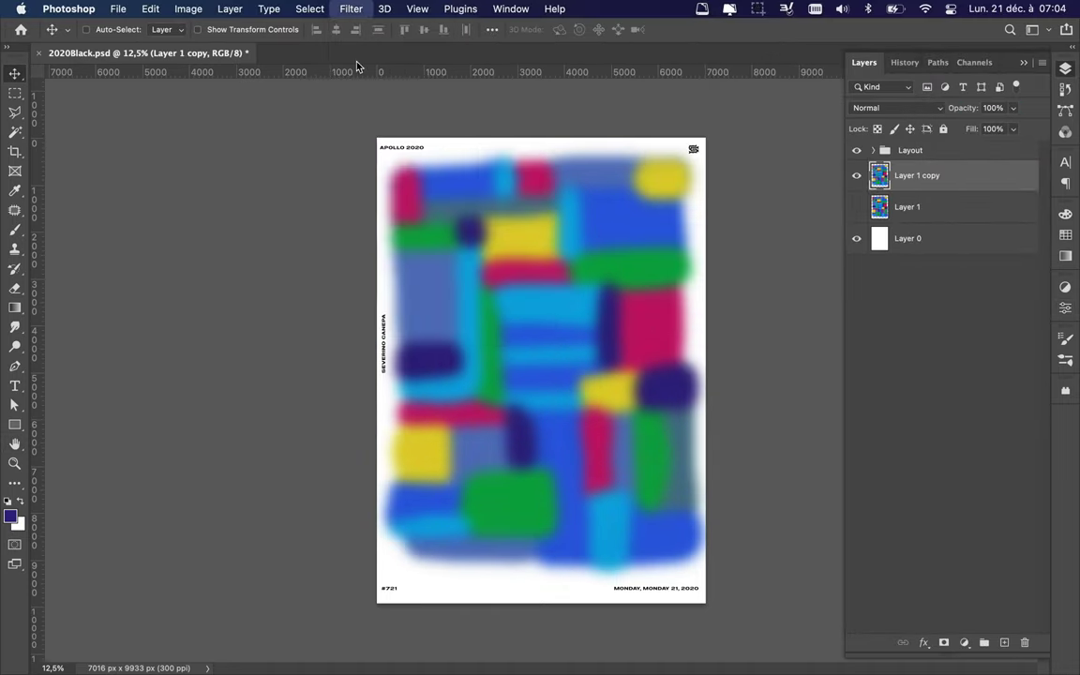
{"action": "left_click", "coordinate": [591, 323]}
{"action": "left_click", "coordinate": [198, 38]}
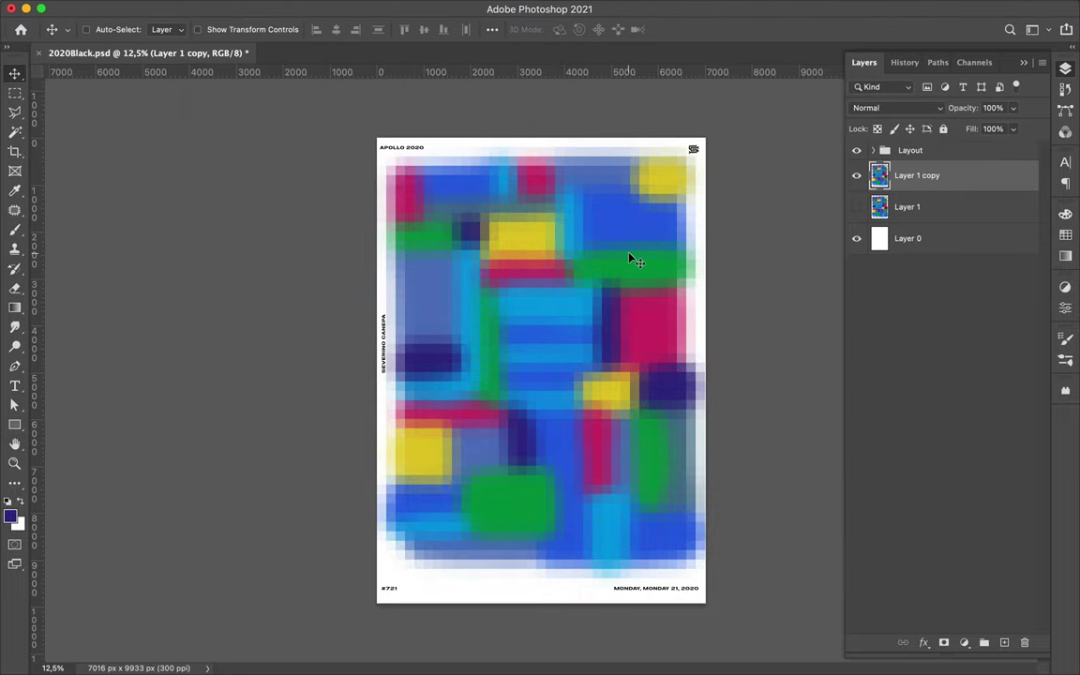
{"action": "scroll", "coordinate": [657, 256], "scroll_direction": "up", "scroll_amount": 5}
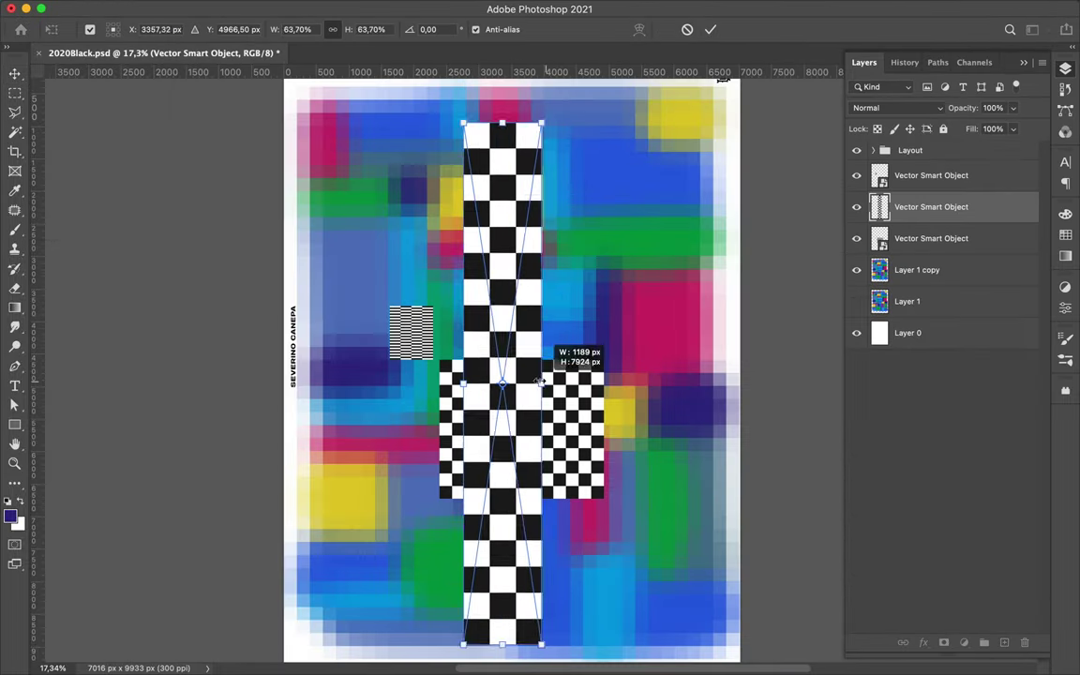
{"action": "key", "text": "Return"}
{"action": "left_click_drag", "start_coordinate": [541, 345], "coordinate": [480, 346]}
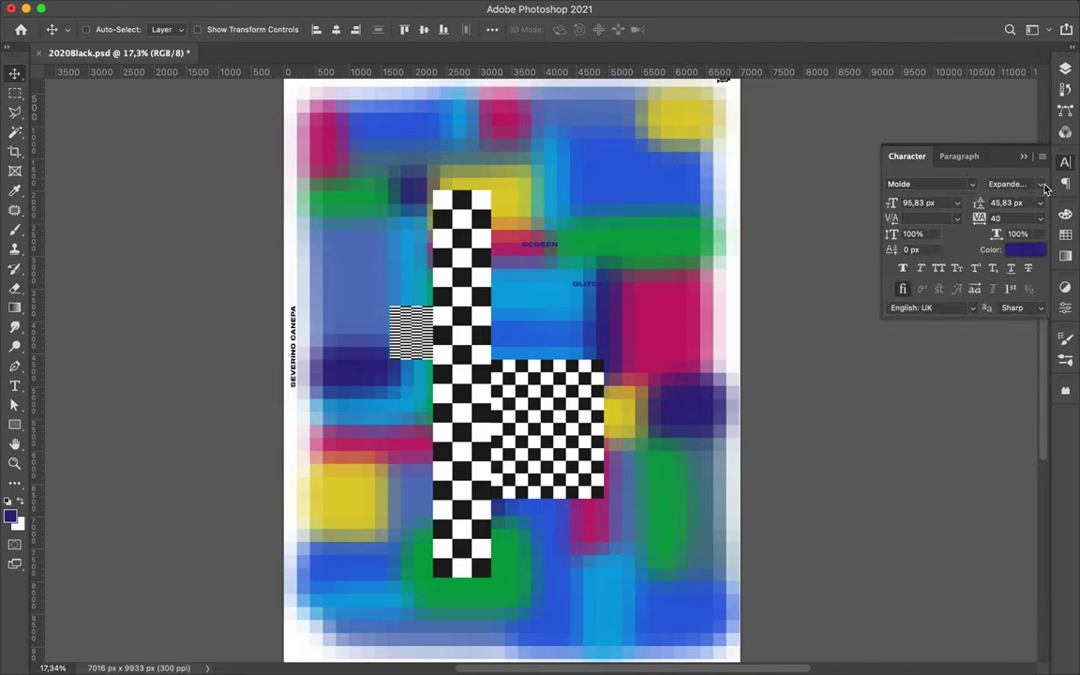
Change the font of SCREEN and GLITCH, move them up-right and scale them larger
{"action": "left_click", "coordinate": [972, 183]}
{"action": "left_click", "coordinate": [900, 204]}
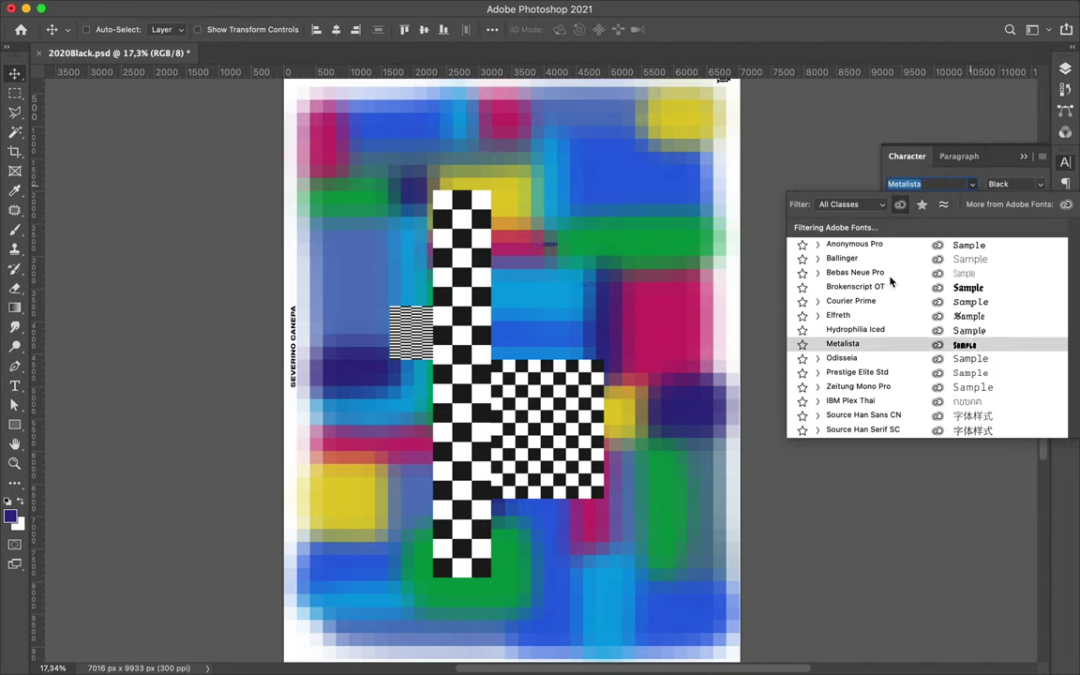
{"action": "left_click", "coordinate": [900, 204]}
{"action": "scroll", "coordinate": [903, 538], "scroll_direction": "down", "scroll_amount": 3}
{"action": "mouse_move", "coordinate": [605, 293]}
{"action": "left_mouse_down"}
{"action": "mouse_move", "coordinate": [658, 206]}
{"action": "mouse_move", "coordinate": [670, 204]}
{"action": "mouse_move", "coordinate": [429, 547]}
{"action": "left_mouse_up"}
{"action": "key", "text": "ctrl+t"}
{"action": "key", "text": "Return"}
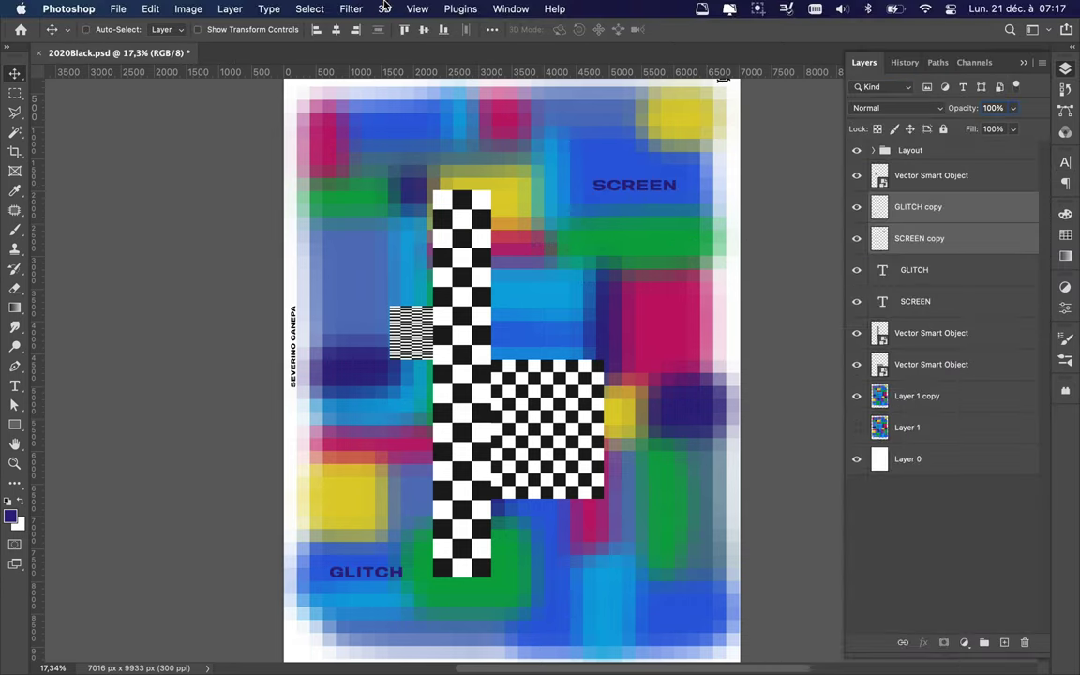
Mosaic the GLITCH and SCREEN copies, hide the originals, and move the SCREEN copy up-right
{"action": "left_click", "coordinate": [362, 28]}
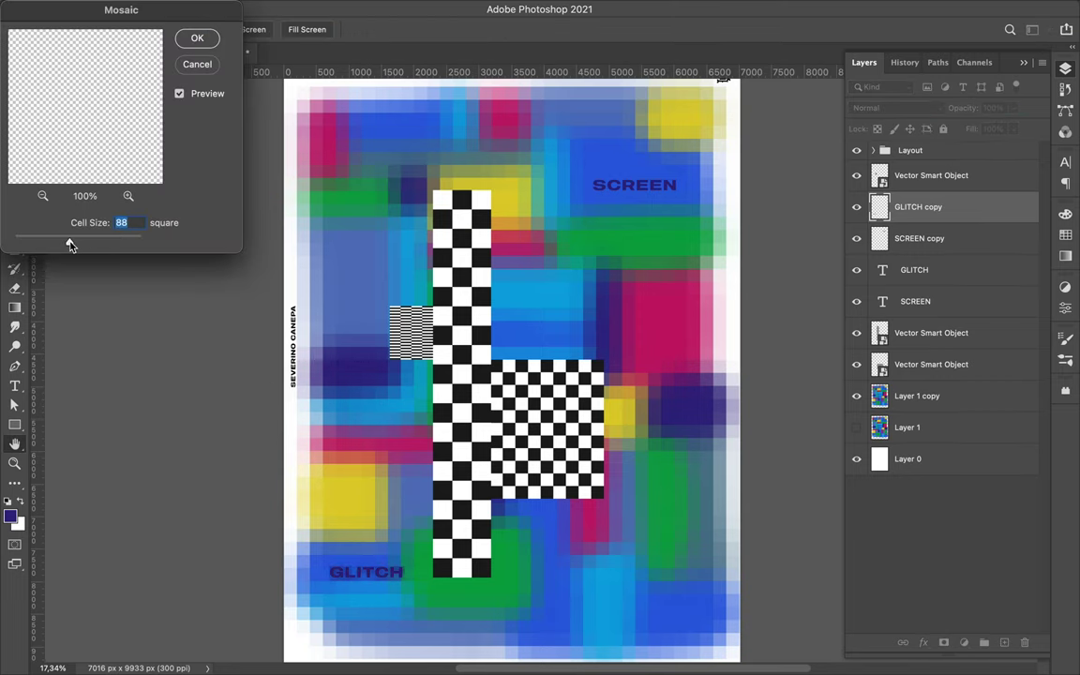
{"action": "key", "text": "Return"}
{"action": "left_click", "coordinate": [856, 301]}
{"action": "left_click", "coordinate": [350, 8]}
{"action": "left_click", "coordinate": [563, 326]}
{"action": "key", "text": "Return"}
{"action": "left_click", "coordinate": [919, 239]}
{"action": "left_click", "coordinate": [309, 8]}
{"action": "left_click_drag", "start_coordinate": [647, 188], "coordinate": [659, 170]}
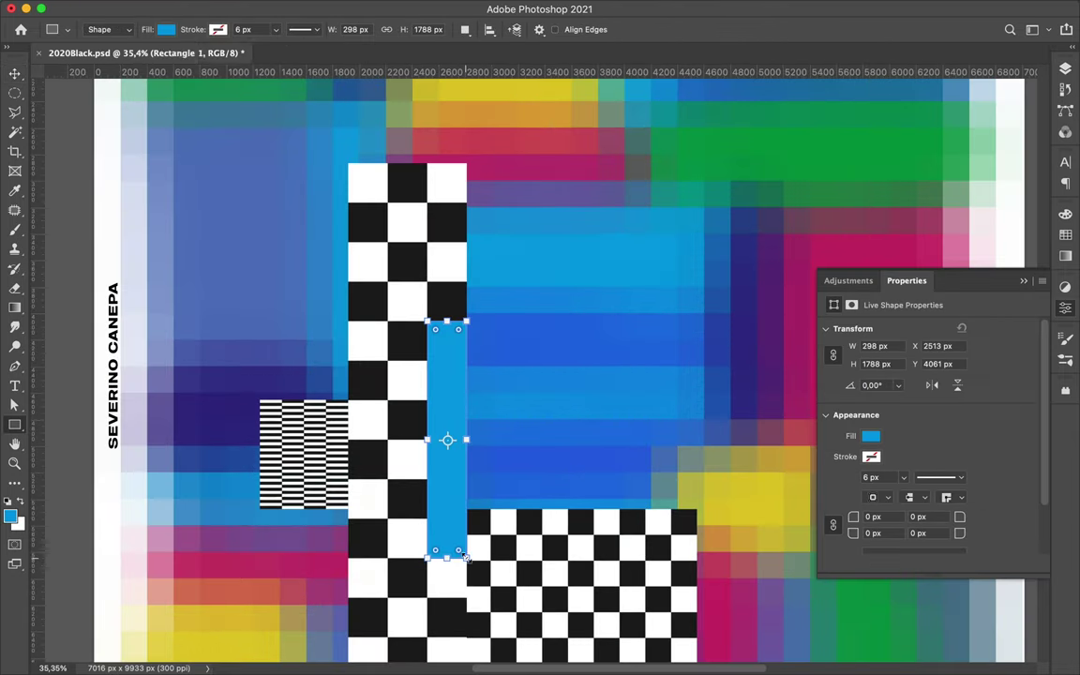
Give the rectangle a blue-to-white gradient and move a copy of it up and right
{"action": "left_click", "coordinate": [71, 109]}
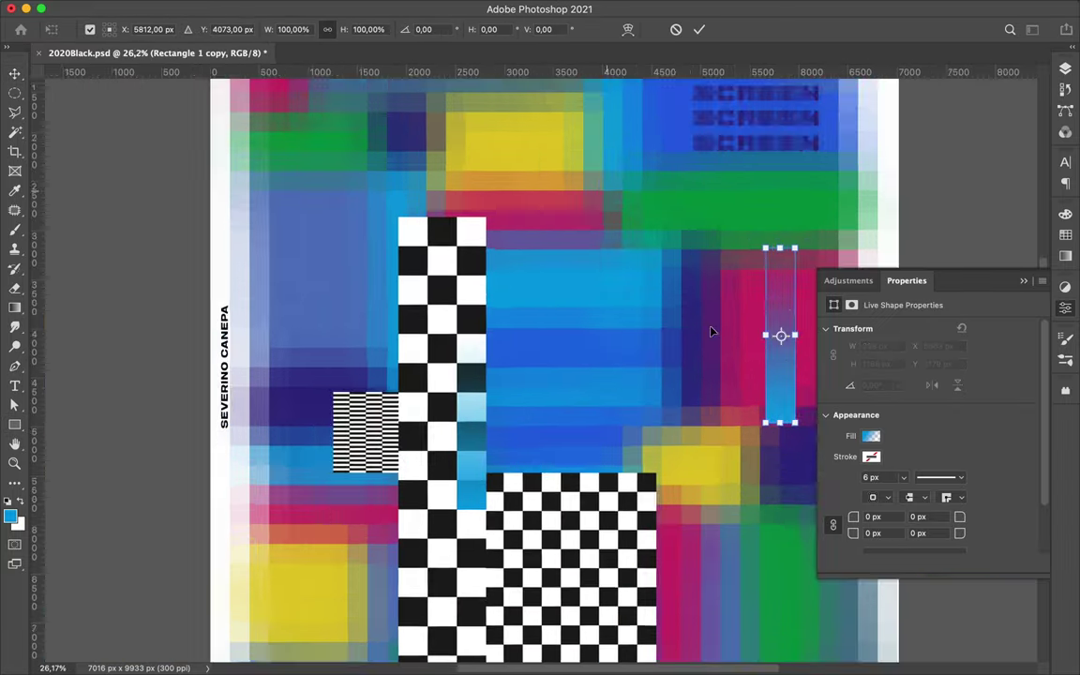
{"action": "left_click_drag", "start_coordinate": [532, 246], "coordinate": [575, 207]}
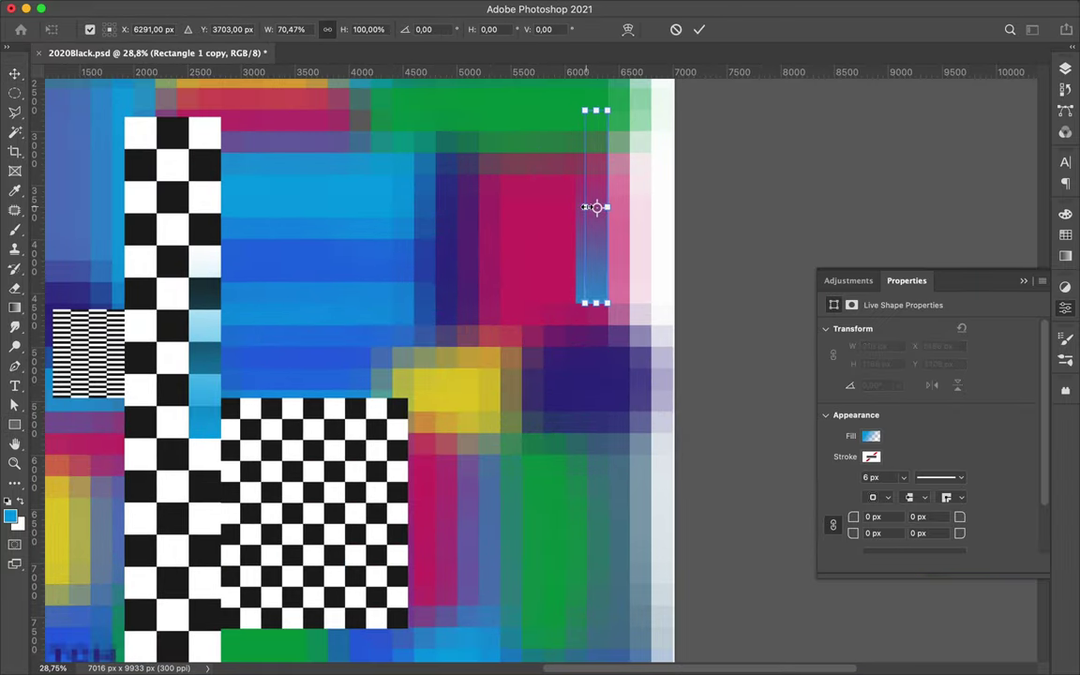
{"action": "key", "text": "Return"}
{"action": "scroll", "coordinate": [490, 205], "scroll_direction": "down", "scroll_amount": 5}
{"action": "key", "text": "F7"}
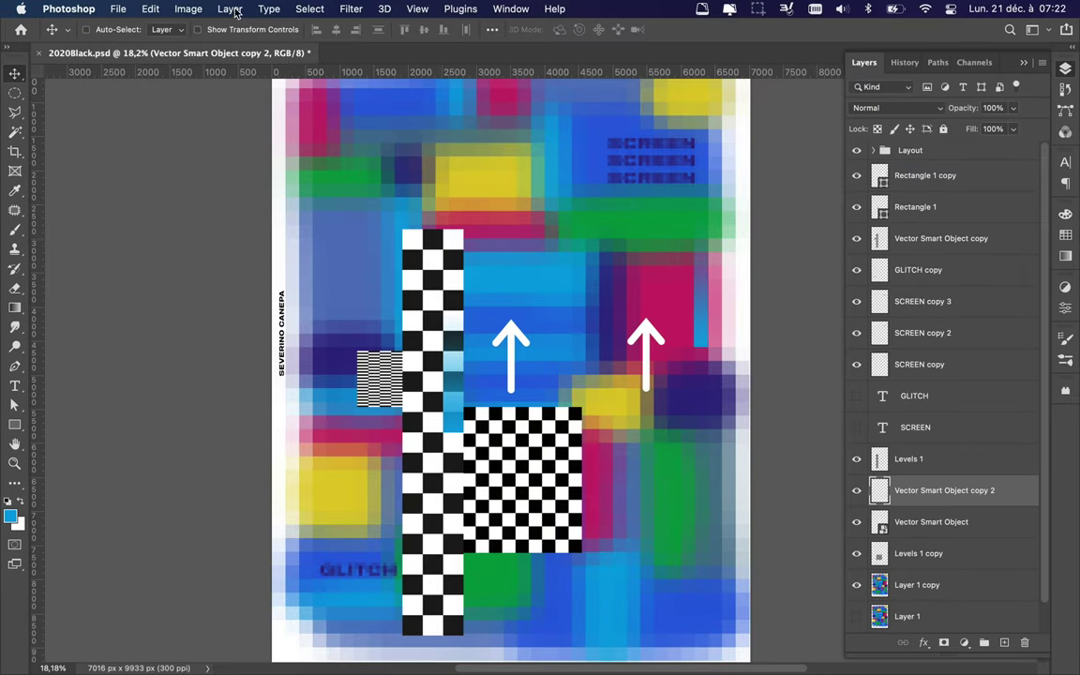
Pixelate the white arrow with Mosaic and move it to the left side
{"action": "left_click", "coordinate": [350, 8]}
{"action": "left_click", "coordinate": [563, 302]}
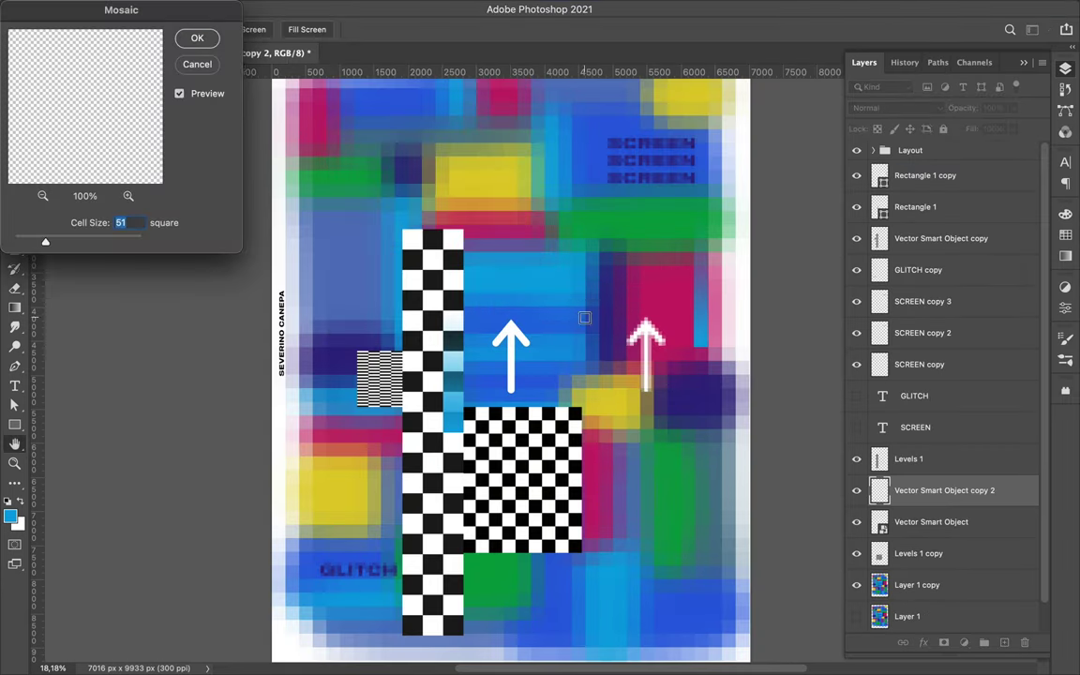
{"action": "key", "text": "Return"}
{"action": "left_click_drag", "start_coordinate": [621, 386], "coordinate": [637, 328]}
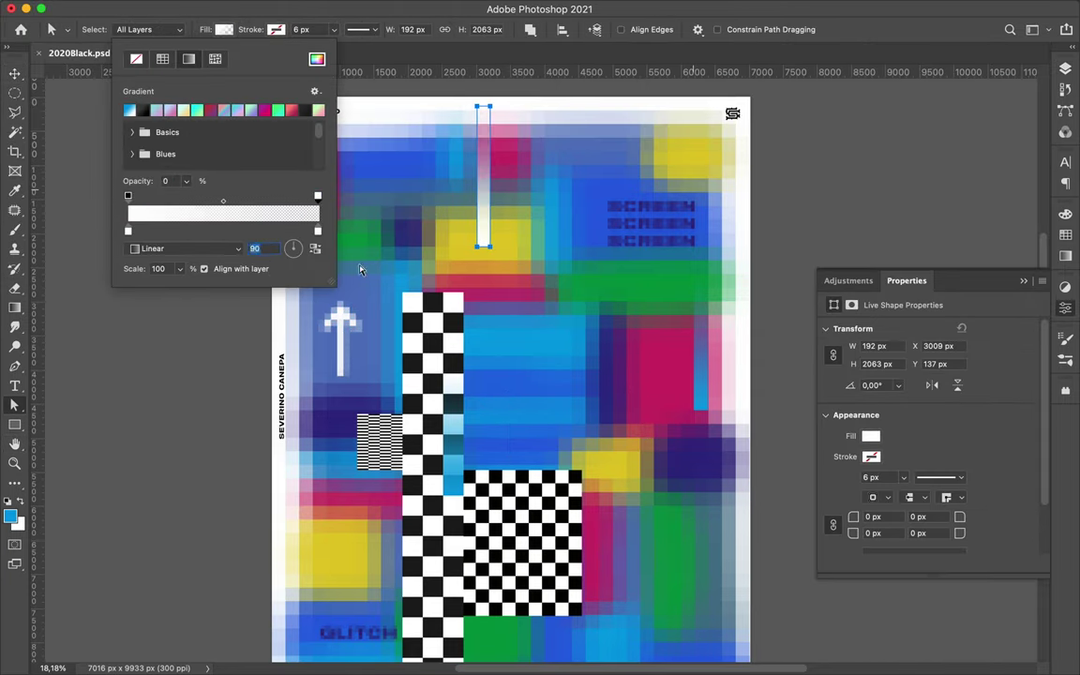
{"action": "left_click", "coordinate": [360, 270]}
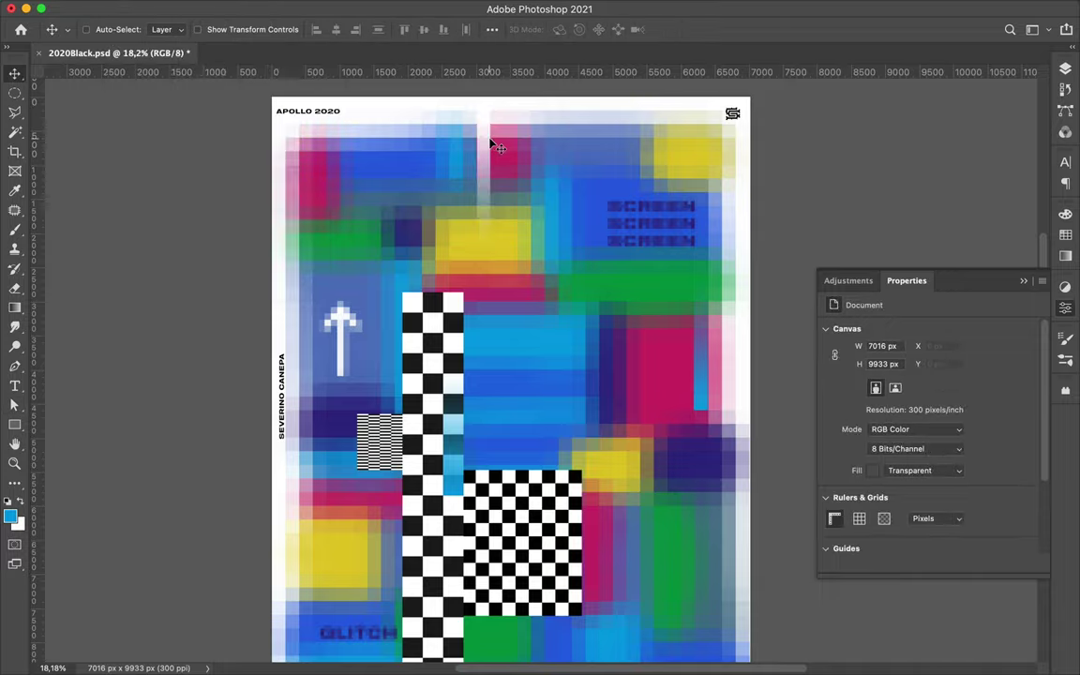
Resize the white vertical strip, duplicate it, and place the copy lower on the poster
{"action": "key", "text": "v"}
{"action": "scroll", "coordinate": [470, 202], "scroll_direction": "up", "scroll_amount": 3}
{"action": "left_click", "coordinate": [475, 198]}
{"action": "scroll", "coordinate": [469, 225], "scroll_direction": "up", "scroll_amount": 3}
{"action": "key", "text": "ctrl+t"}
{"action": "key", "text": "Return"}
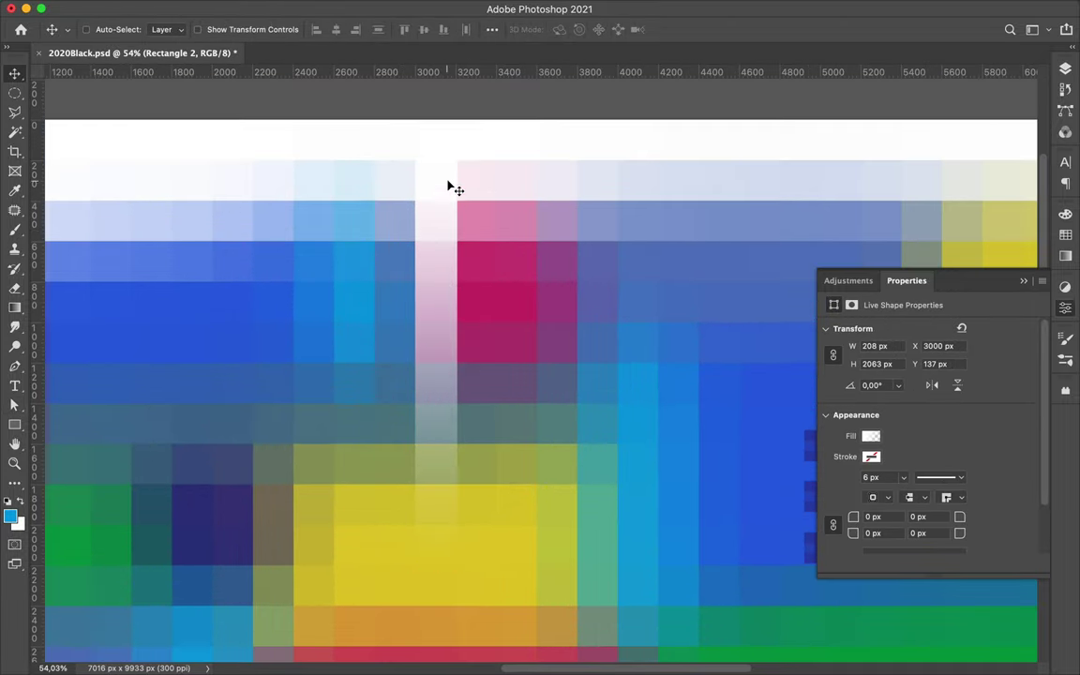
{"action": "scroll", "coordinate": [504, 300], "scroll_direction": "down", "scroll_amount": 5}
{"action": "key", "text": "ctrl+t"}
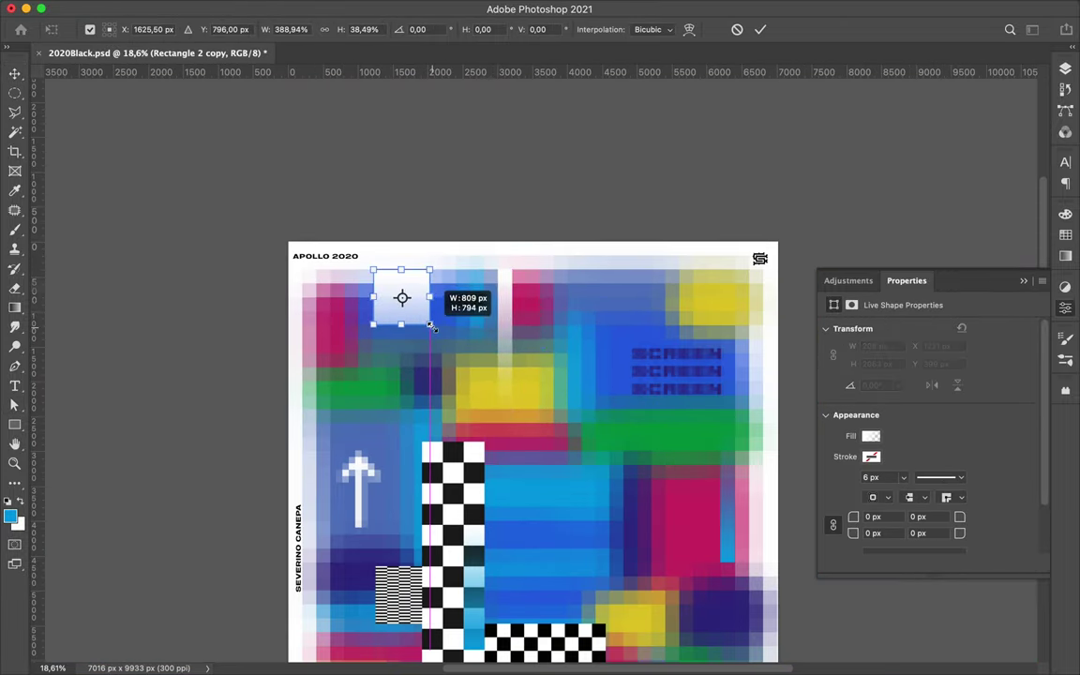
{"action": "key", "text": "Return"}
{"action": "scroll", "coordinate": [431, 326], "scroll_direction": "down", "scroll_amount": 3}
{"action": "mouse_move", "coordinate": [441, 439]}
{"action": "left_mouse_down"}
{"action": "mouse_move", "coordinate": [550, 559]}
{"action": "mouse_move", "coordinate": [627, 588]}
{"action": "left_mouse_up"}
{"action": "key", "text": "ctrl+t"}
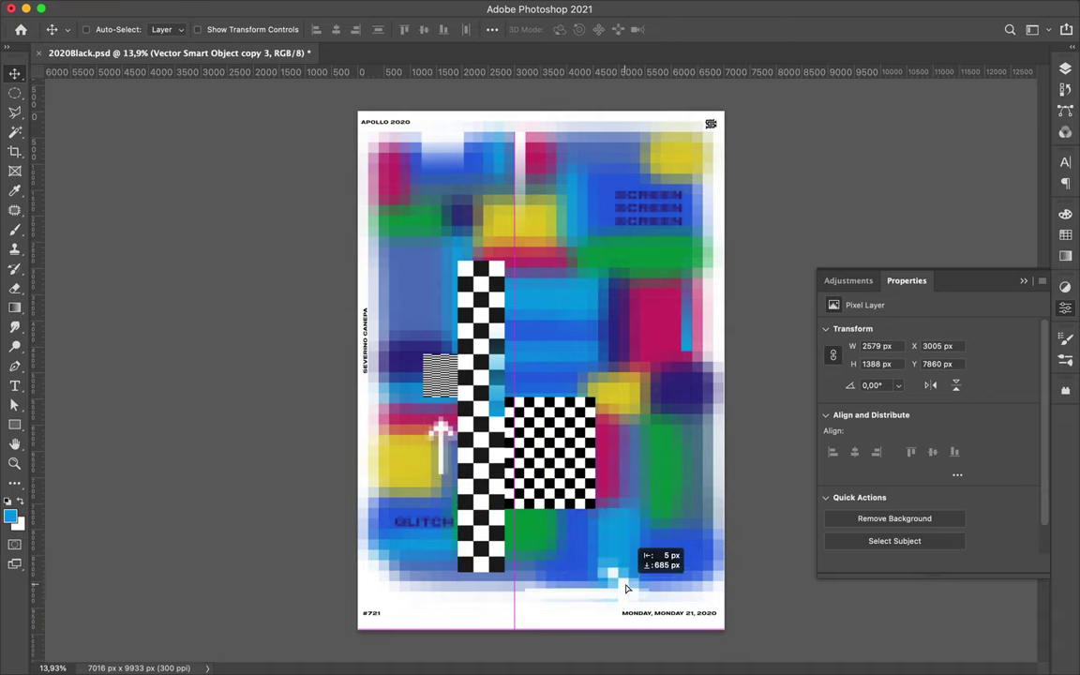
Copy Rectangle 1 into a new thin strip and widen it to 607 px
{"action": "scroll", "coordinate": [591, 385], "scroll_direction": "up", "scroll_amount": 1}
{"action": "left_click_drag", "start_coordinate": [484, 285], "coordinate": [767, 514]}
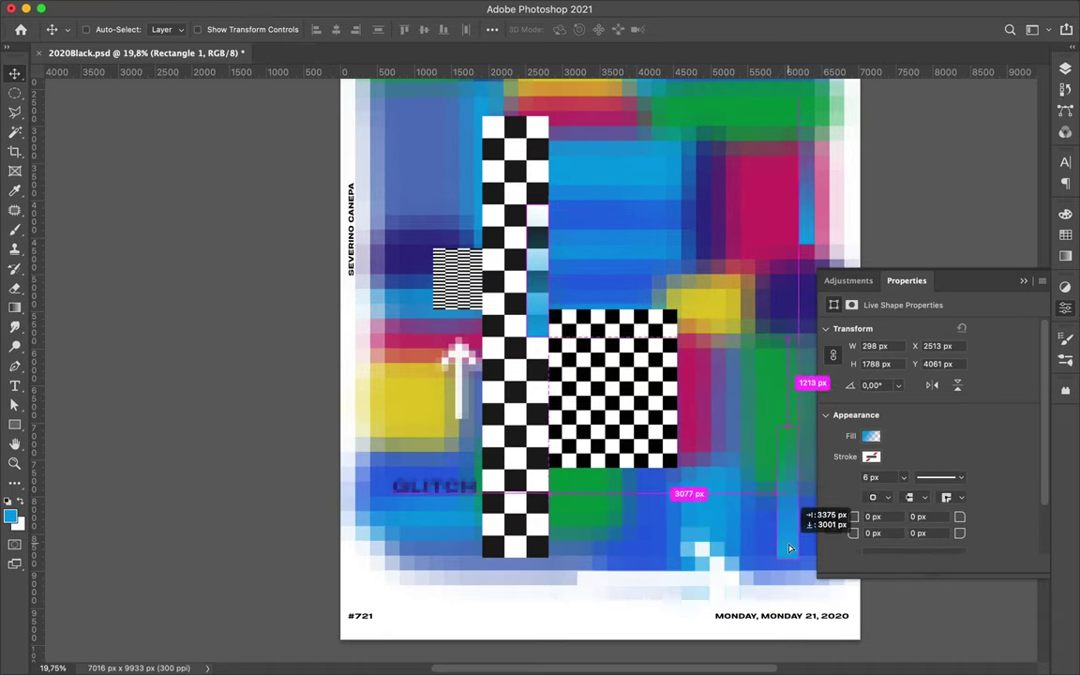
{"action": "scroll", "coordinate": [615, 535], "scroll_direction": "up", "scroll_amount": 3}
{"action": "key", "text": "ctrl+t"}
{"action": "left_click_drag", "start_coordinate": [625, 492], "coordinate": [663, 492]}
{"action": "key", "text": "Return"}
{"action": "scroll", "coordinate": [627, 426], "scroll_direction": "down", "scroll_amount": 2}
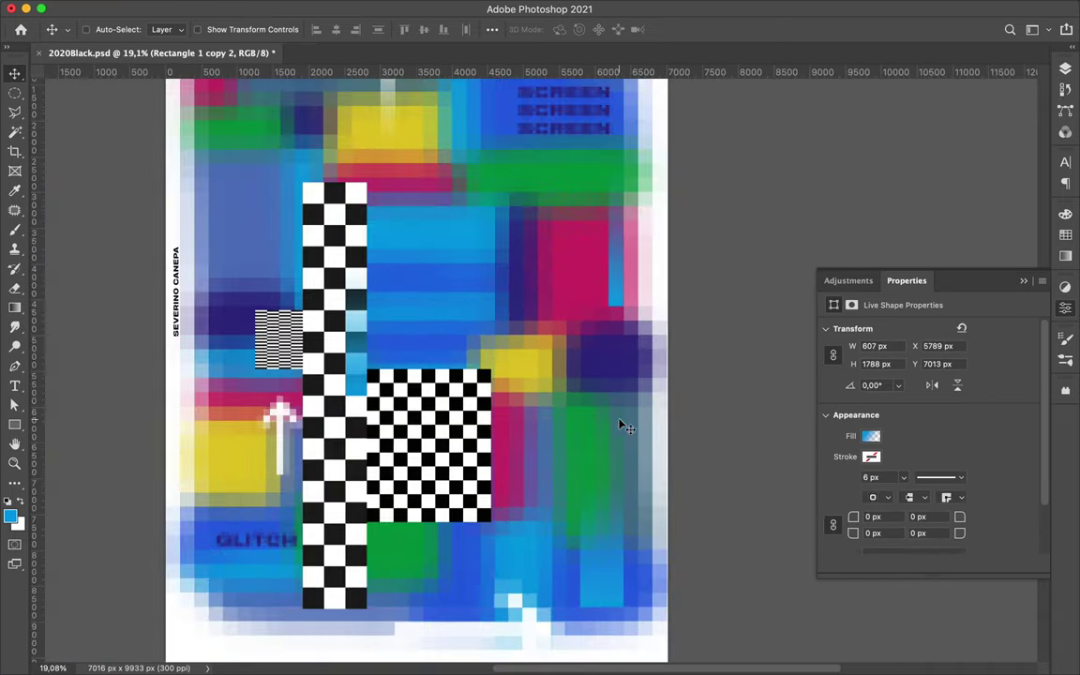
Make the bar white and duplicate the white bars beside and below the checkerboard
{"action": "left_click", "coordinate": [167, 30]}
{"action": "key", "text": "v"}
{"action": "scroll", "coordinate": [415, 229], "scroll_direction": "up", "scroll_amount": 2}
{"action": "left_click_drag", "start_coordinate": [422, 173], "coordinate": [429, 192]}
{"action": "scroll", "coordinate": [436, 208], "scroll_direction": "up", "scroll_amount": 3}
{"action": "scroll", "coordinate": [436, 197], "scroll_direction": "up", "scroll_amount": 2}
{"action": "left_click", "coordinate": [437, 165], "text": "shift+super"}
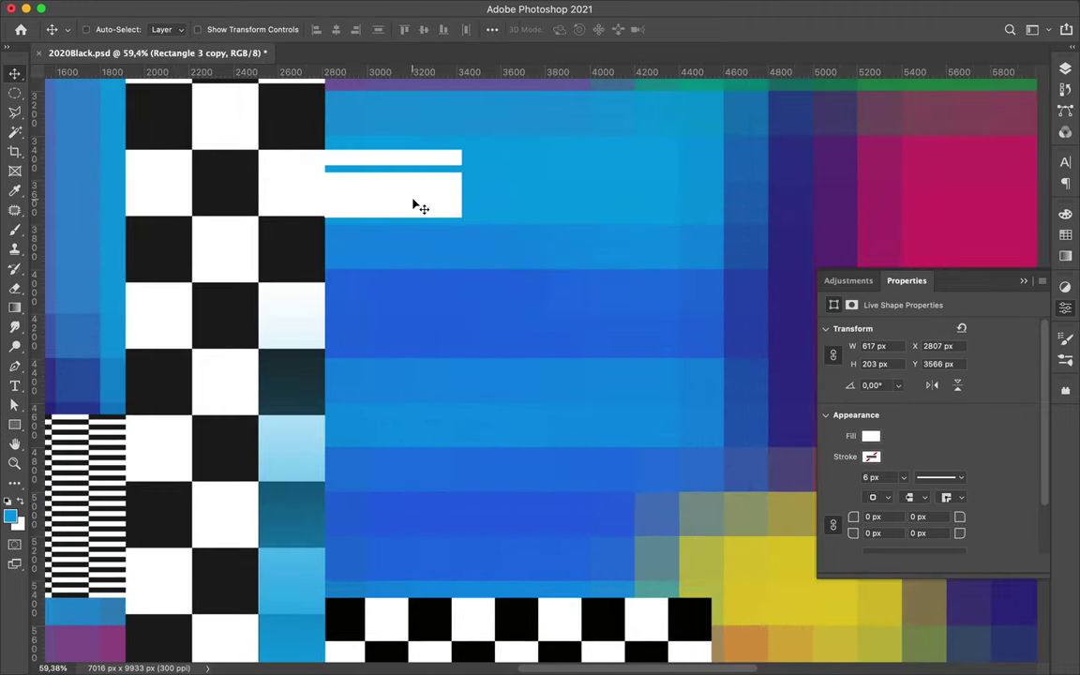
{"action": "mouse_move", "coordinate": [416, 207]}
{"action": "left_mouse_down"}
{"action": "mouse_move", "coordinate": [393, 241]}
{"action": "mouse_move", "coordinate": [393, 272]}
{"action": "left_mouse_up"}
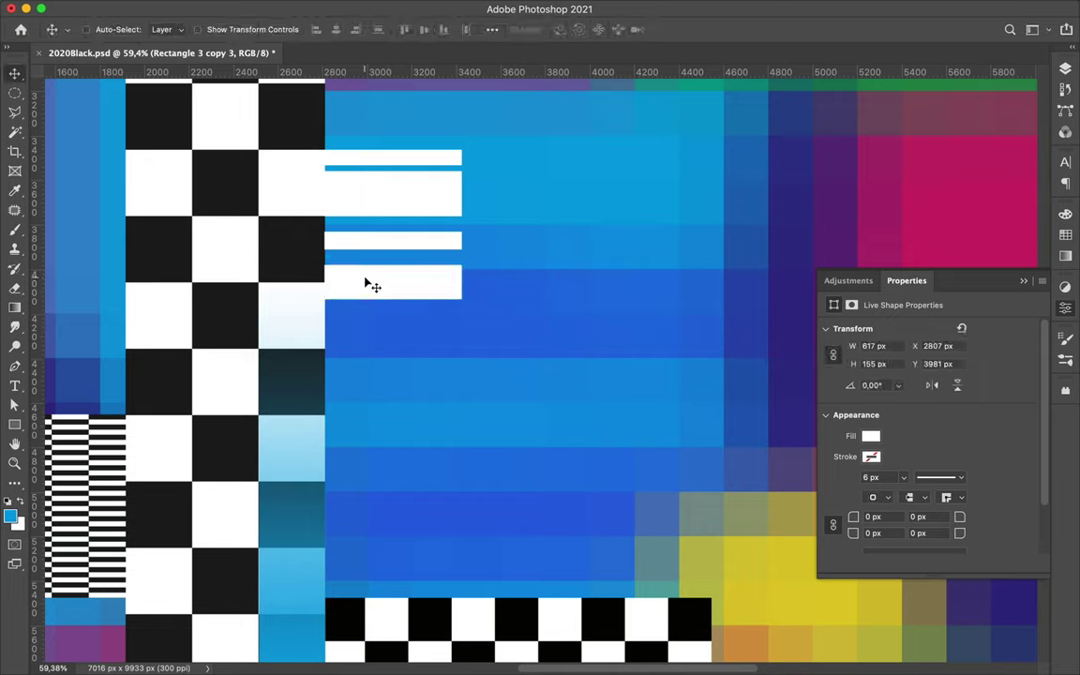
{"action": "mouse_move", "coordinate": [585, 230]}
{"action": "left_mouse_down"}
{"action": "mouse_move", "coordinate": [434, 290]}
{"action": "mouse_move", "coordinate": [392, 345]}
{"action": "left_mouse_up"}
Select more white bars and copy one out to the right of the group
{"action": "scroll", "coordinate": [362, 385], "scroll_direction": "up", "scroll_amount": 2}
{"action": "scroll", "coordinate": [357, 387], "scroll_direction": "up", "scroll_amount": 2}
{"action": "scroll", "coordinate": [357, 387], "scroll_direction": "down", "scroll_amount": 2}
{"action": "left_click", "coordinate": [667, 324], "text": "shift+super"}
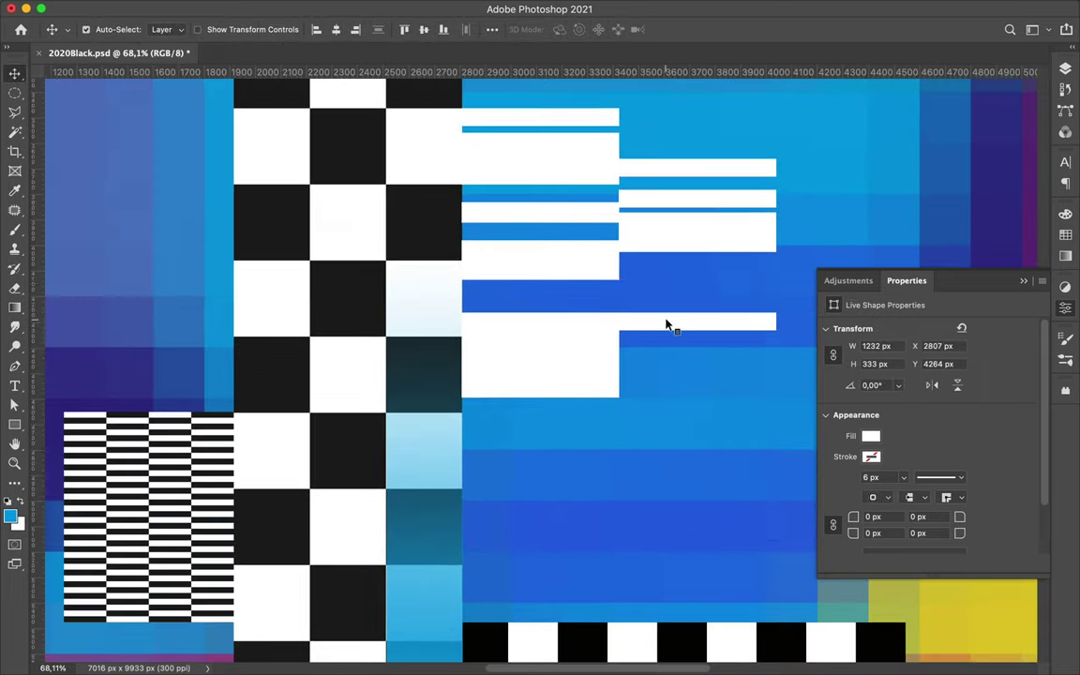
{"action": "left_click", "coordinate": [534, 376]}
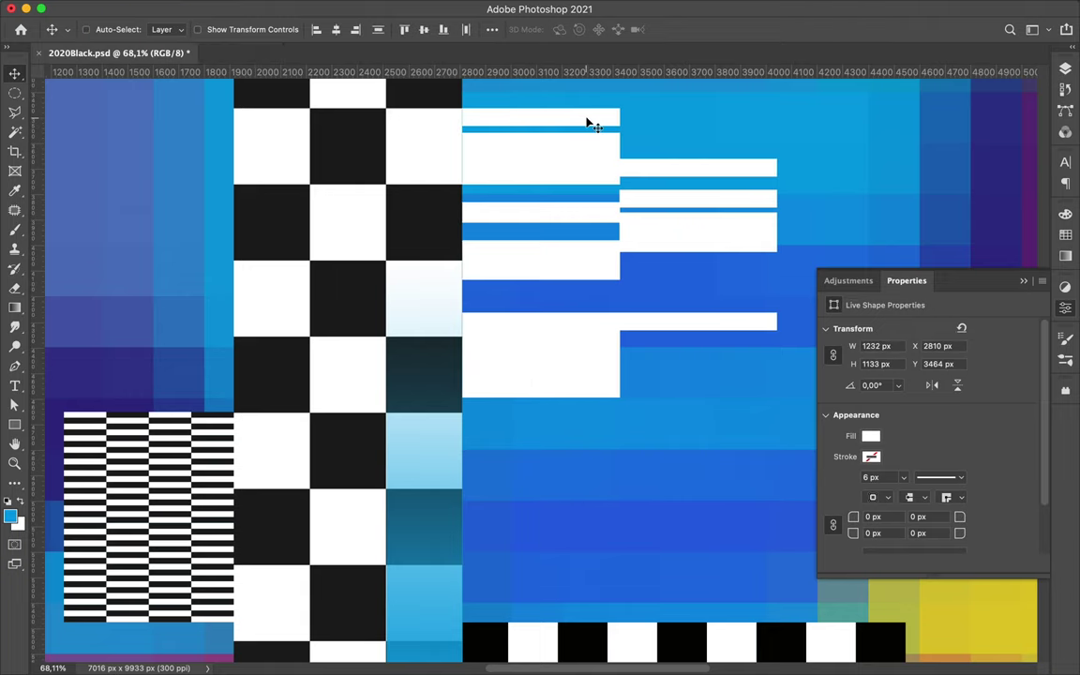
{"action": "scroll", "coordinate": [540, 434], "scroll_direction": "up", "scroll_amount": 1}
{"action": "scroll", "coordinate": [742, 202], "scroll_direction": "down", "scroll_amount": 2}
{"action": "scroll", "coordinate": [582, 225], "scroll_direction": "down", "scroll_amount": 2}
{"action": "left_click_drag", "start_coordinate": [582, 225], "coordinate": [643, 227]}
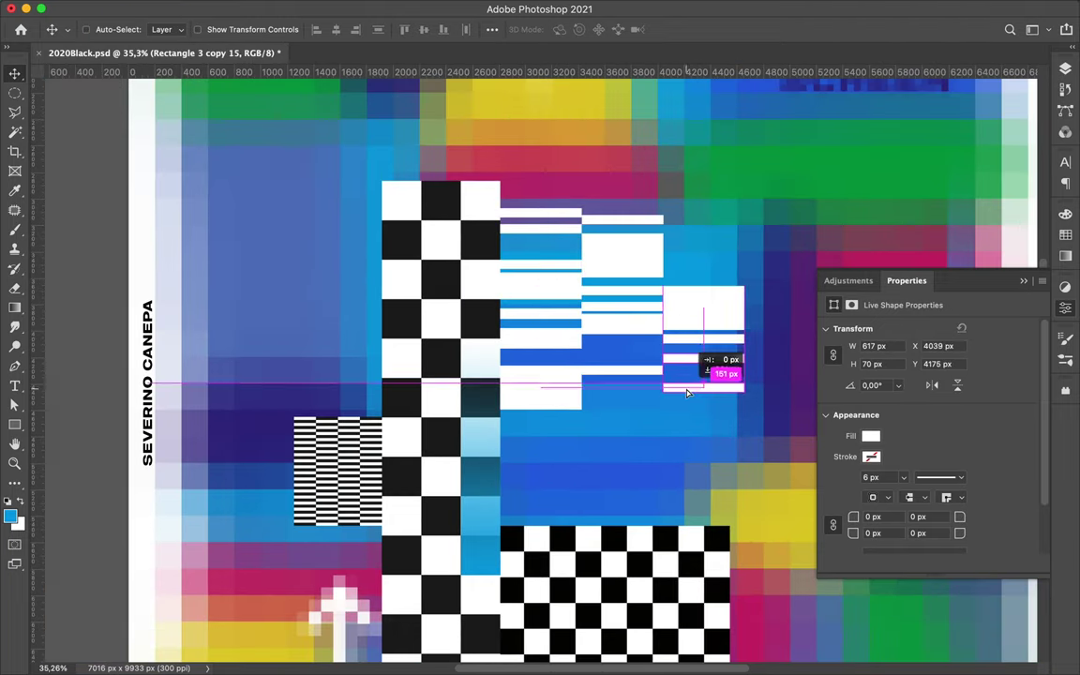
{"action": "left_click_drag", "start_coordinate": [688, 385], "coordinate": [688, 410]}
Shrink the group of white glitch bars into a small cluster
{"action": "scroll", "coordinate": [688, 410], "scroll_direction": "down", "scroll_amount": 3}
{"action": "scroll", "coordinate": [912, 310], "scroll_direction": "down", "scroll_amount": 2}
{"action": "scroll", "coordinate": [917, 284], "scroll_direction": "down", "scroll_amount": 2}
{"action": "key", "text": "super+t"}
{"action": "key", "text": "Escape"}
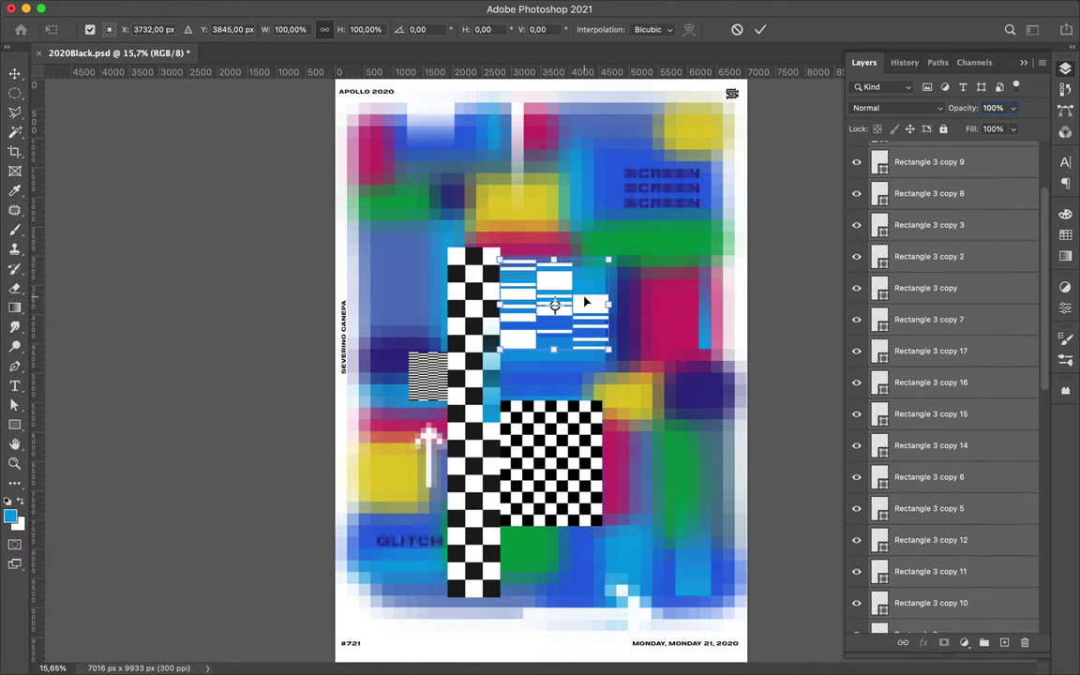
{"action": "key", "text": "super+t"}
{"action": "left_click_drag", "start_coordinate": [607, 265], "coordinate": [538, 290]}
{"action": "key", "text": "Return"}
{"action": "scroll", "coordinate": [558, 319], "scroll_direction": "up", "scroll_amount": 1}
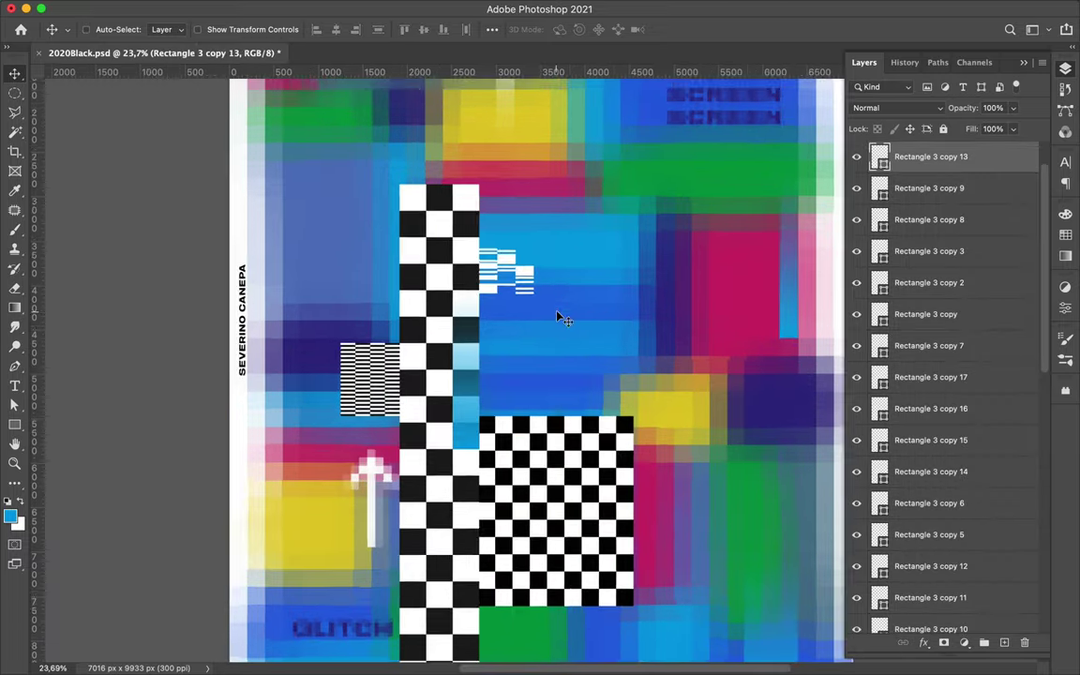
{"action": "scroll", "coordinate": [560, 319], "scroll_direction": "up", "scroll_amount": 1}
Draw small yellow 185 px squares left of the checkerboard and move a copy lower
{"action": "key", "text": "u"}
{"action": "scroll", "coordinate": [563, 319], "scroll_direction": "up", "scroll_amount": 3}
{"action": "left_click_drag", "start_coordinate": [222, 314], "coordinate": [246, 337]}
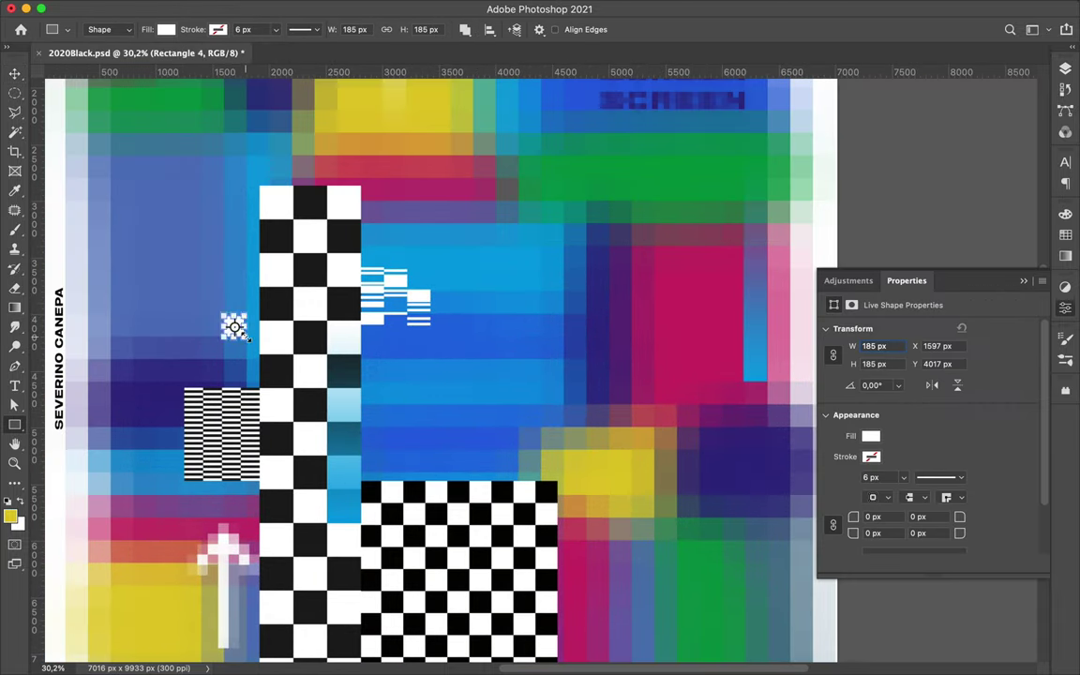
{"action": "scroll", "coordinate": [214, 310], "scroll_direction": "down", "scroll_amount": 3}
{"action": "left_click_drag", "start_coordinate": [212, 198], "coordinate": [567, 626]}
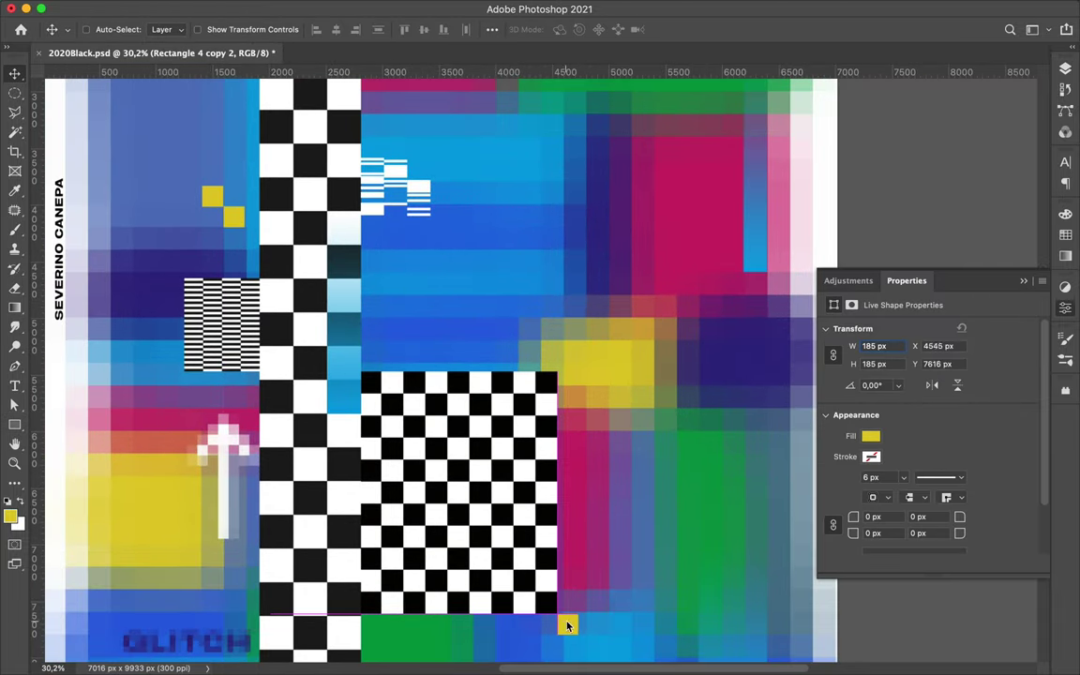
{"action": "scroll", "coordinate": [611, 628], "scroll_direction": "up", "scroll_amount": 5}
{"action": "left_click_drag", "start_coordinate": [617, 544], "coordinate": [550, 494]}
{"action": "scroll", "coordinate": [549, 495], "scroll_direction": "down", "scroll_amount": 3}
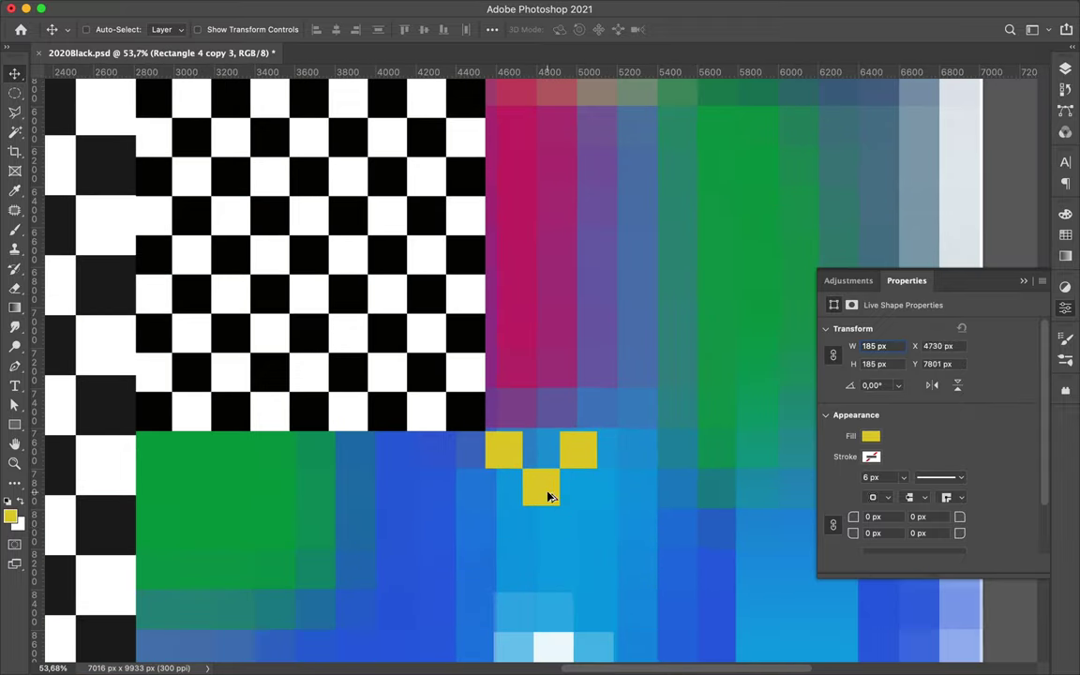
{"action": "scroll", "coordinate": [583, 567], "scroll_direction": "down", "scroll_amount": 1}
{"action": "scroll", "coordinate": [465, 410], "scroll_direction": "down", "scroll_amount": 3}
{"action": "scroll", "coordinate": [487, 654], "scroll_direction": "down", "scroll_amount": 2}
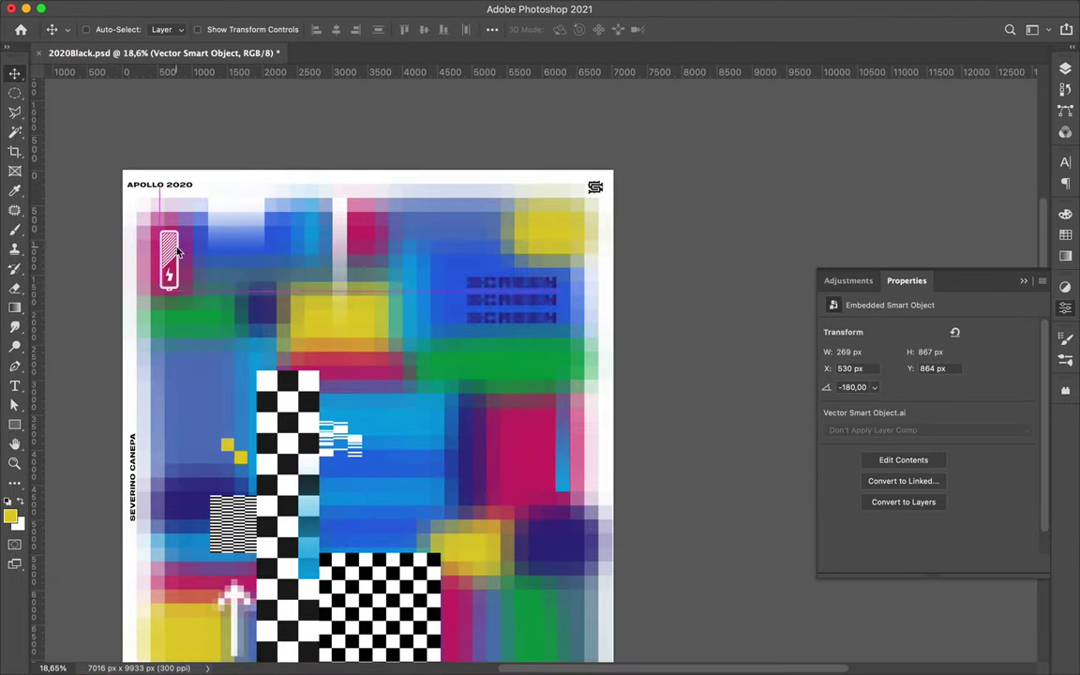
Pixelate the battery graphic with Mosaic and draw a blue 1476×340 px rectangle
{"action": "left_click", "coordinate": [352, 8]}
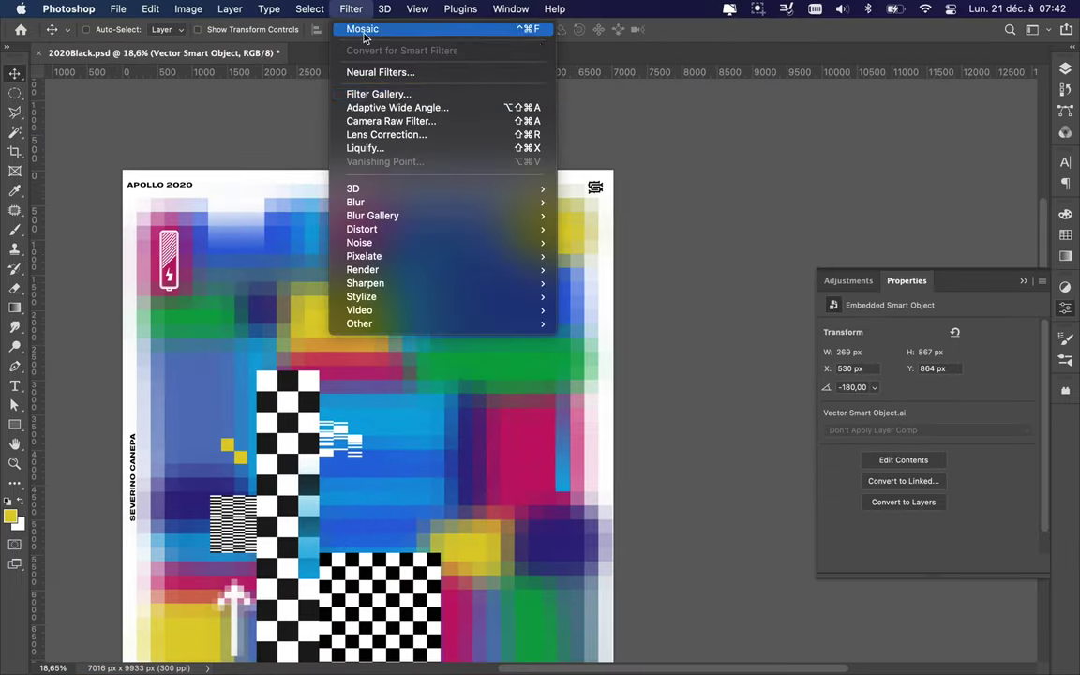
{"action": "left_click", "coordinate": [364, 34]}
{"action": "key", "text": "Return"}
{"action": "scroll", "coordinate": [369, 281], "scroll_direction": "down", "scroll_amount": 2}
{"action": "key", "text": "u"}
{"action": "left_click", "coordinate": [166, 29]}
{"action": "left_click_drag", "start_coordinate": [325, 252], "coordinate": [583, 310]}
Give the bar a 66 px dark stroke and white fill, then move it upper right
{"action": "type", "text": "a"}
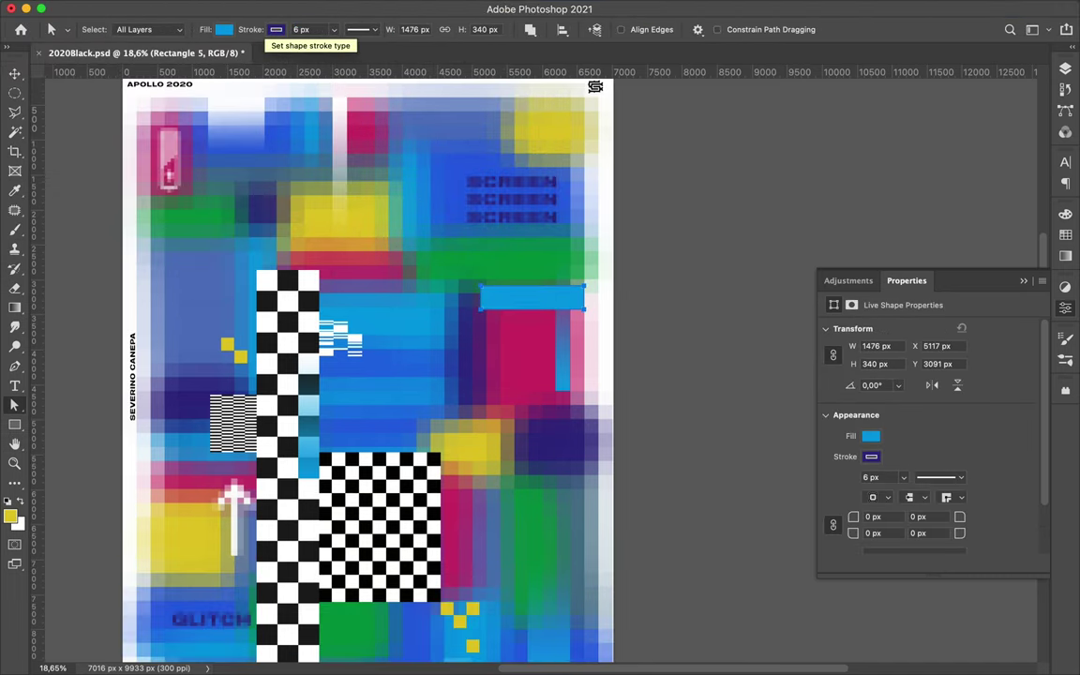
{"action": "type", "text": "66"}
{"action": "key", "text": "Return"}
{"action": "key", "text": "Return"}
{"action": "key", "text": "v"}
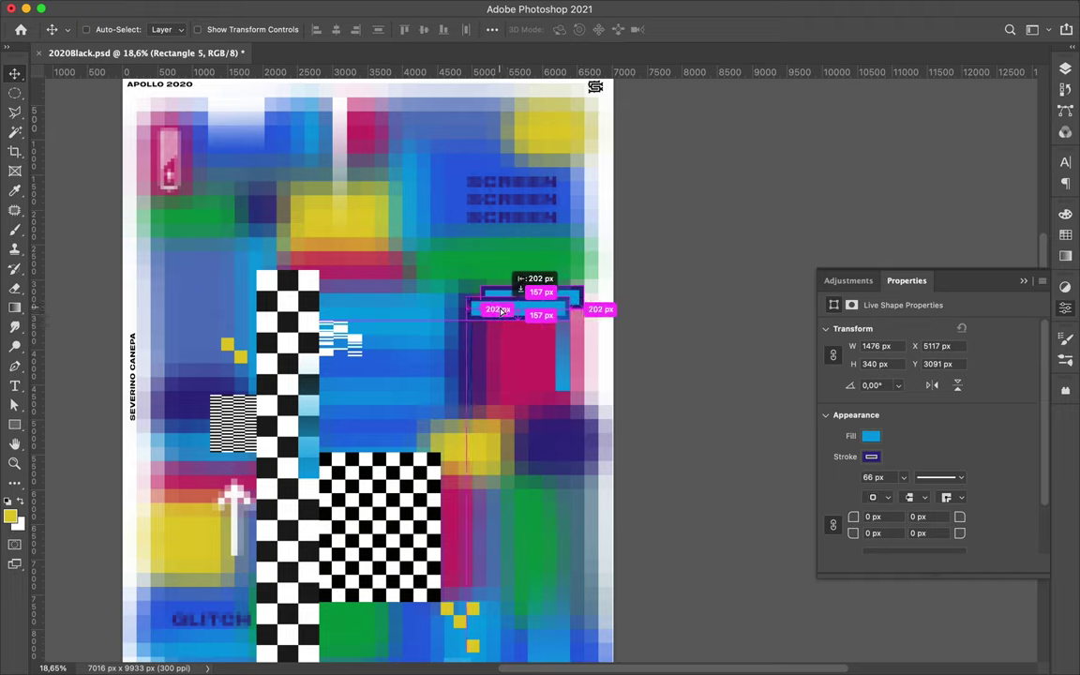
{"action": "left_click", "coordinate": [276, 29]}
{"action": "left_click", "coordinate": [366, 54]}
{"action": "left_click", "coordinate": [701, 183]}
{"action": "left_click", "coordinate": [223, 29]}
{"action": "left_click", "coordinate": [138, 106]}
{"action": "mouse_move", "coordinate": [519, 309]}
{"action": "left_mouse_down"}
{"action": "mouse_move", "coordinate": [507, 319]}
{"action": "mouse_move", "coordinate": [222, 241]}
{"action": "mouse_move", "coordinate": [246, 245]}
{"action": "left_mouse_up"}
Add a second small checkerboard square and duplicate the dashed strip along the right edge
{"action": "scroll", "coordinate": [422, 356], "scroll_direction": "down", "scroll_amount": 5}
{"action": "mouse_move", "coordinate": [421, 357]}
{"action": "left_mouse_down"}
{"action": "mouse_move", "coordinate": [428, 334]}
{"action": "mouse_move", "coordinate": [264, 405]}
{"action": "left_mouse_up"}
{"action": "key", "text": "F7"}
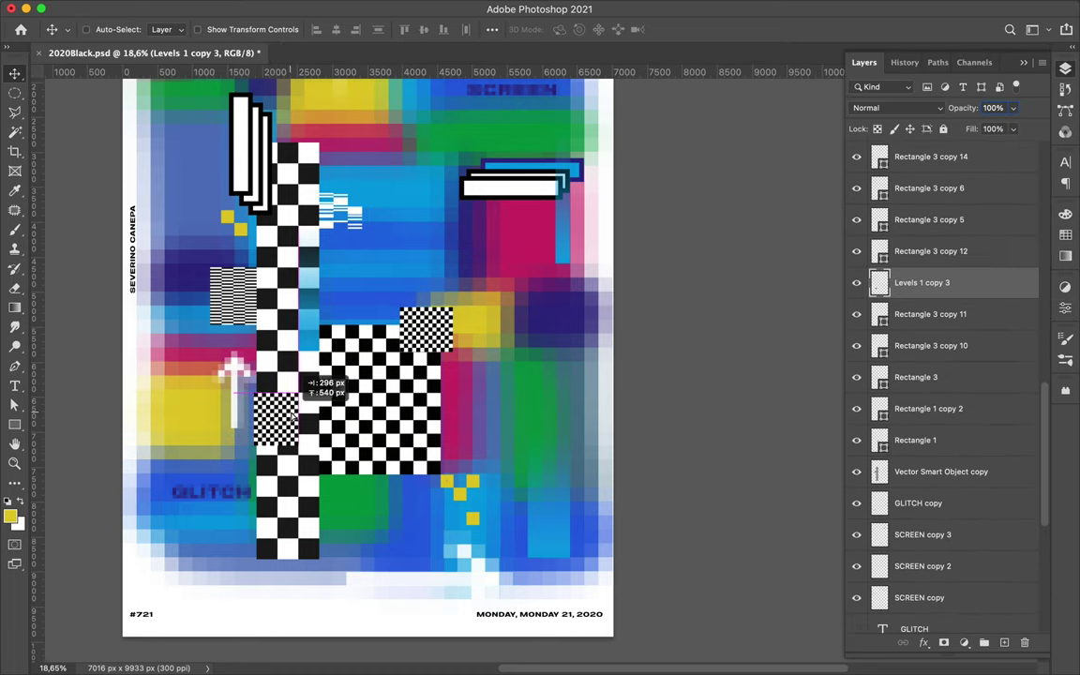
{"action": "key", "text": "ctrl+j"}
{"action": "left_click_drag", "start_coordinate": [302, 252], "coordinate": [333, 361]}
{"action": "key", "text": "ctrl+minus"}
{"action": "key", "text": "ctrl+j"}
{"action": "left_click_drag", "start_coordinate": [352, 234], "coordinate": [736, 232]}
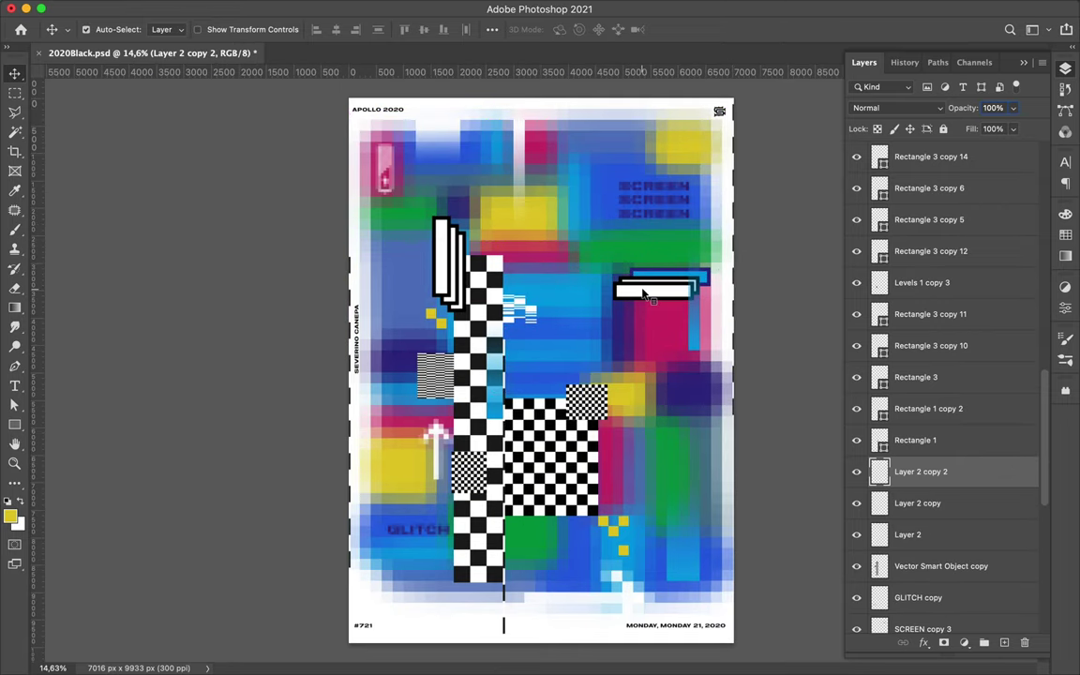
Copy the outlined white bar to the left, reorder it, and stretch it into a taller box
{"action": "left_click_drag", "start_coordinate": [645, 294], "coordinate": [432, 464]}
{"action": "left_click_drag", "start_coordinate": [917, 282], "coordinate": [914, 452]}
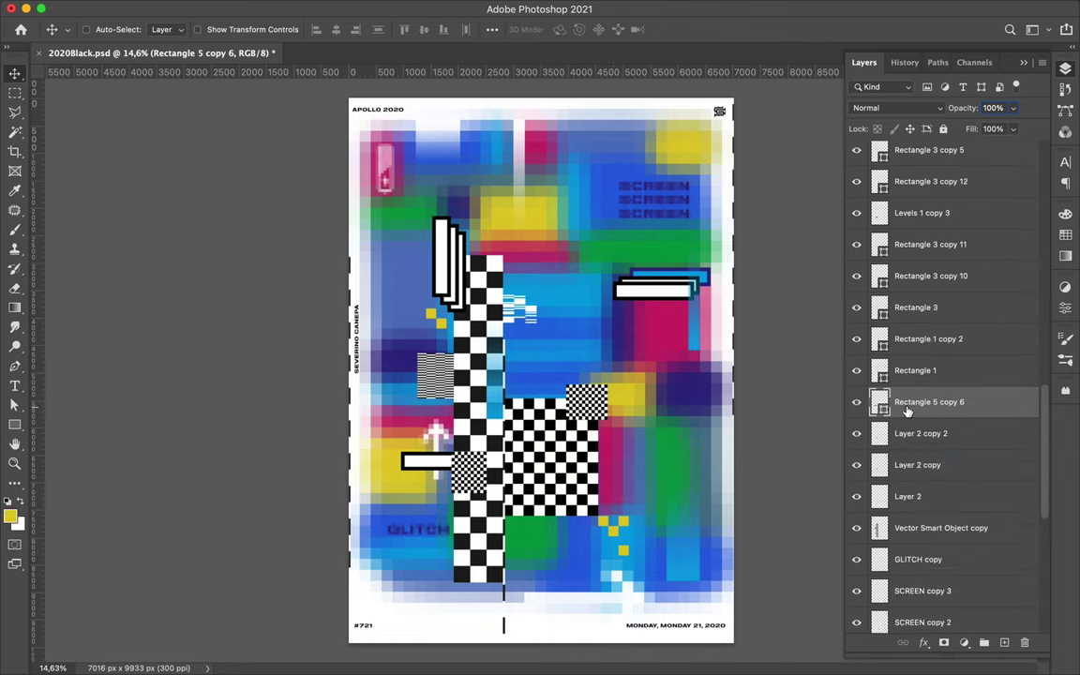
{"action": "left_click_drag", "start_coordinate": [915, 401], "coordinate": [915, 580]}
{"action": "key", "text": "ctrl+t"}
{"action": "mouse_move", "coordinate": [450, 469]}
{"action": "left_mouse_down"}
{"action": "mouse_move", "coordinate": [450, 514]}
{"action": "mouse_move", "coordinate": [448, 502]}
{"action": "left_mouse_up"}
{"action": "key", "text": "Return"}
{"action": "key", "text": "t"}
{"action": "left_click", "coordinate": [560, 321]}
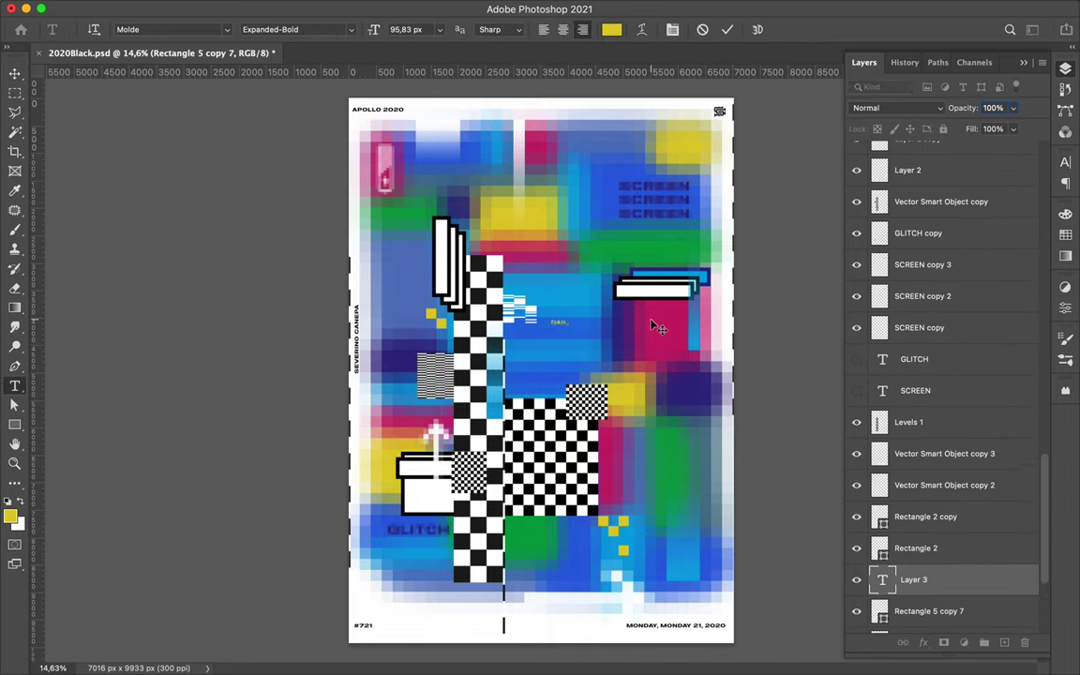
Commit the DAILY POSTER DESIGN text and set its font to Prestige Elite Std
{"action": "key", "text": "ctrl+Return"}
{"action": "left_click", "coordinate": [1065, 162]}
{"action": "left_click", "coordinate": [929, 184]}
{"action": "type", "text": "Alvar Pro"}
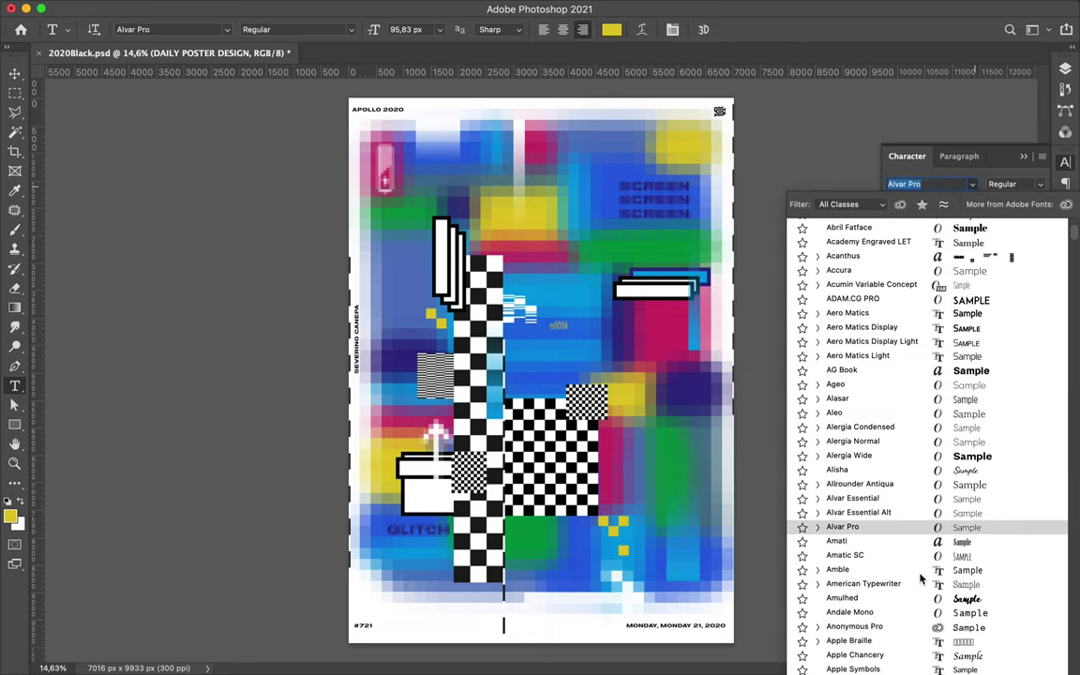
{"action": "left_click", "coordinate": [848, 665]}
{"action": "scroll", "coordinate": [475, 231], "scroll_direction": "up", "scroll_amount": 5}
{"action": "left_click", "coordinate": [972, 183]}
{"action": "scroll", "coordinate": [924, 351], "scroll_direction": "down", "scroll_amount": 5}
{"action": "scroll", "coordinate": [924, 351], "scroll_direction": "down", "scroll_amount": 8}
{"action": "scroll", "coordinate": [912, 563], "scroll_direction": "down", "scroll_amount": 2}
{"action": "scroll", "coordinate": [900, 591], "scroll_direction": "down", "scroll_amount": 2}
{"action": "scroll", "coordinate": [888, 648], "scroll_direction": "down", "scroll_amount": 2}
{"action": "scroll", "coordinate": [887, 647], "scroll_direction": "down", "scroll_amount": 5}
{"action": "scroll", "coordinate": [881, 634], "scroll_direction": "down", "scroll_amount": 5}
{"action": "scroll", "coordinate": [882, 586], "scroll_direction": "down", "scroll_amount": 5}
{"action": "scroll", "coordinate": [877, 594], "scroll_direction": "down", "scroll_amount": 5}
{"action": "scroll", "coordinate": [872, 591], "scroll_direction": "down", "scroll_amount": 5}
{"action": "scroll", "coordinate": [870, 579], "scroll_direction": "down", "scroll_amount": 5}
{"action": "scroll", "coordinate": [869, 579], "scroll_direction": "down", "scroll_amount": 2}
{"action": "scroll", "coordinate": [869, 576], "scroll_direction": "down", "scroll_amount": 5}
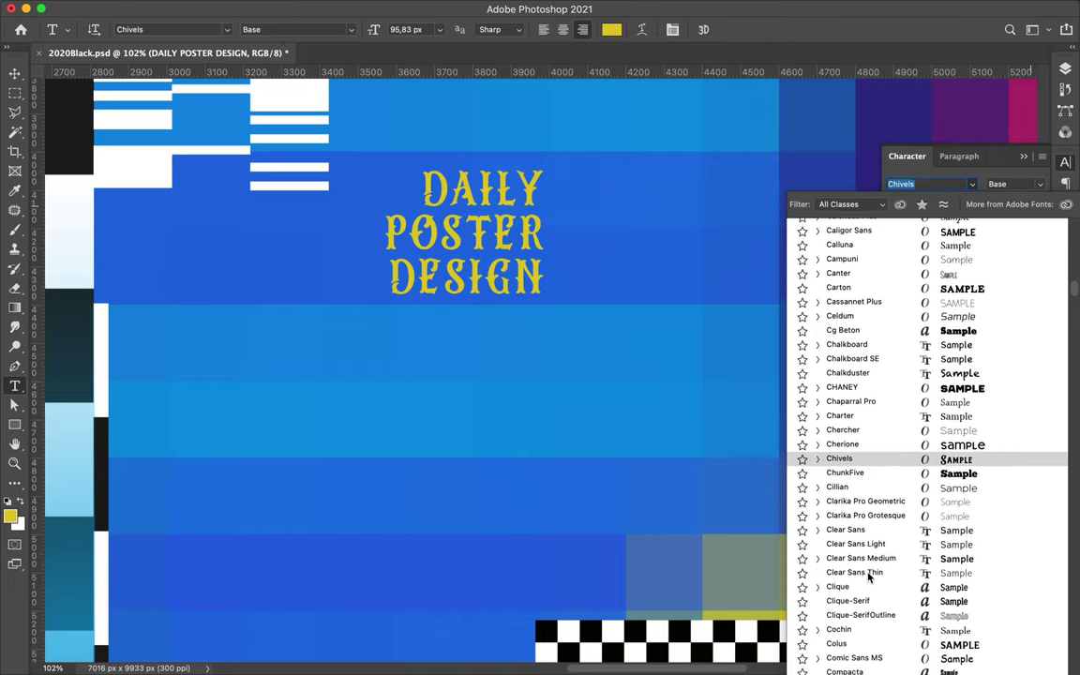
{"action": "scroll", "coordinate": [856, 610], "scroll_direction": "down", "scroll_amount": 5}
{"action": "scroll", "coordinate": [851, 611], "scroll_direction": "down", "scroll_amount": 10}
{"action": "scroll", "coordinate": [858, 600], "scroll_direction": "down", "scroll_amount": 5}
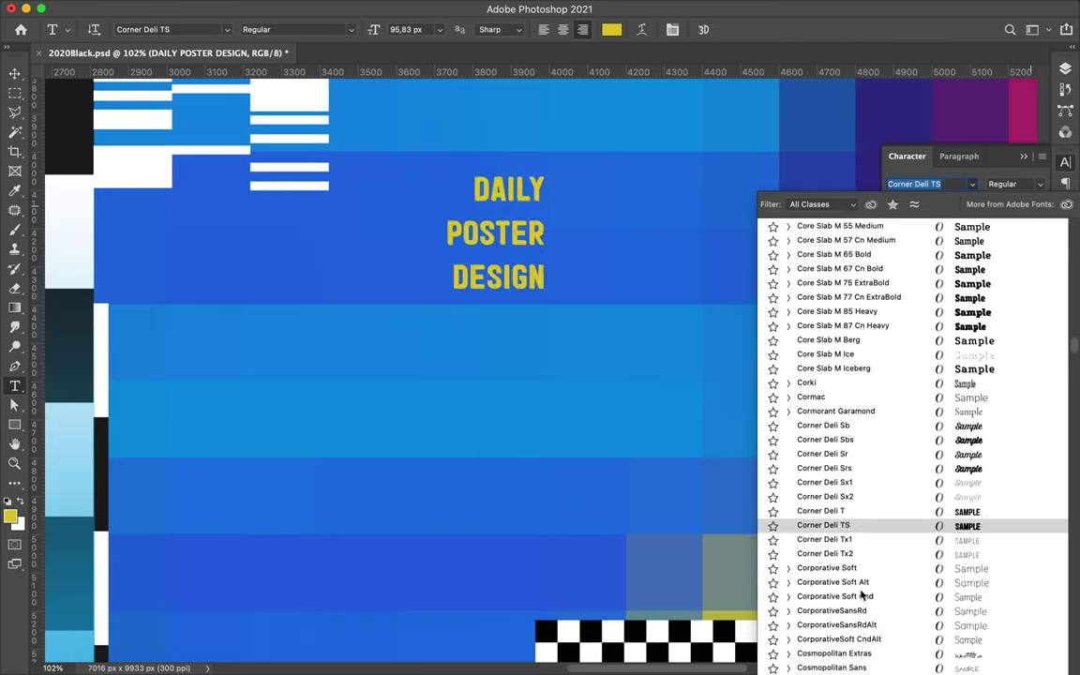
{"action": "scroll", "coordinate": [855, 619], "scroll_direction": "down", "scroll_amount": 3}
{"action": "scroll", "coordinate": [854, 610], "scroll_direction": "down", "scroll_amount": 5}
{"action": "scroll", "coordinate": [849, 572], "scroll_direction": "down", "scroll_amount": 5}
{"action": "scroll", "coordinate": [853, 580], "scroll_direction": "down", "scroll_amount": 2}
{"action": "scroll", "coordinate": [853, 579], "scroll_direction": "down", "scroll_amount": 5}
{"action": "scroll", "coordinate": [846, 563], "scroll_direction": "down", "scroll_amount": 5}
{"action": "scroll", "coordinate": [849, 577], "scroll_direction": "down", "scroll_amount": 3}
{"action": "scroll", "coordinate": [840, 600], "scroll_direction": "down", "scroll_amount": 5}
{"action": "scroll", "coordinate": [837, 603], "scroll_direction": "down", "scroll_amount": 5}
{"action": "scroll", "coordinate": [834, 603], "scroll_direction": "down", "scroll_amount": 5}
{"action": "scroll", "coordinate": [832, 603], "scroll_direction": "down", "scroll_amount": 5}
{"action": "scroll", "coordinate": [828, 600], "scroll_direction": "down", "scroll_amount": 5}
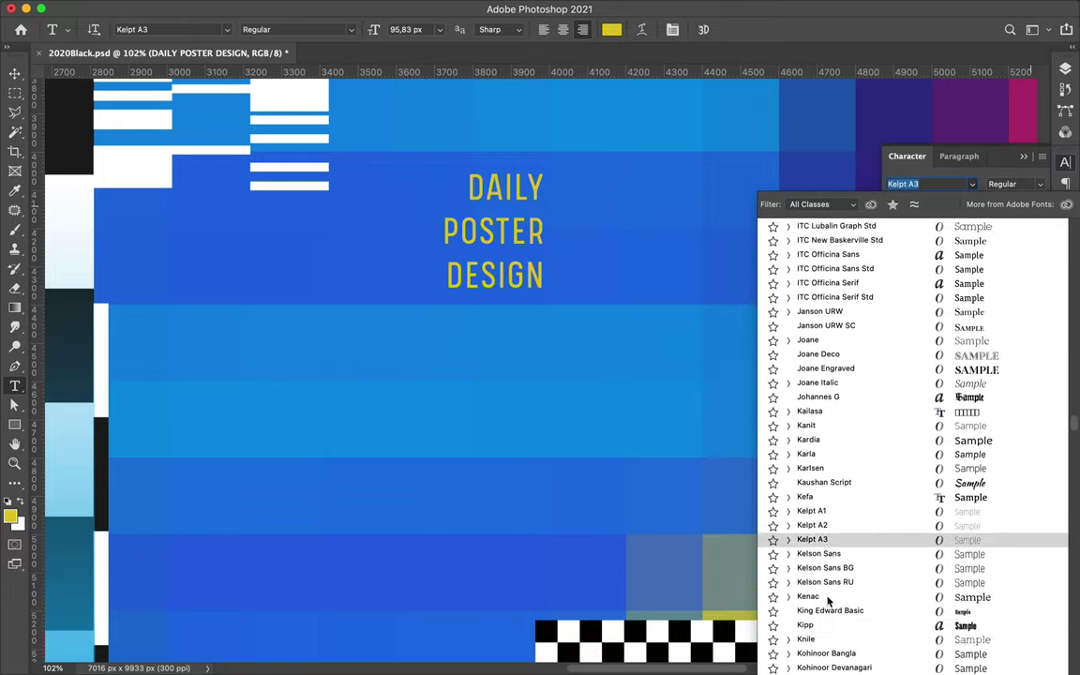
{"action": "scroll", "coordinate": [828, 600], "scroll_direction": "down", "scroll_amount": 4}
{"action": "scroll", "coordinate": [834, 595], "scroll_direction": "down", "scroll_amount": 10}
{"action": "scroll", "coordinate": [832, 595], "scroll_direction": "down", "scroll_amount": 5}
{"action": "scroll", "coordinate": [832, 600], "scroll_direction": "down", "scroll_amount": 8}
{"action": "scroll", "coordinate": [832, 605], "scroll_direction": "down", "scroll_amount": 6}
{"action": "scroll", "coordinate": [830, 610], "scroll_direction": "down", "scroll_amount": 8}
{"action": "scroll", "coordinate": [839, 469], "scroll_direction": "down", "scroll_amount": 8}
{"action": "scroll", "coordinate": [861, 381], "scroll_direction": "down", "scroll_amount": 8}
{"action": "scroll", "coordinate": [860, 373], "scroll_direction": "down", "scroll_amount": 8}
{"action": "scroll", "coordinate": [854, 373], "scroll_direction": "down", "scroll_amount": 8}
{"action": "scroll", "coordinate": [859, 422], "scroll_direction": "down", "scroll_amount": 8}
{"action": "scroll", "coordinate": [868, 506], "scroll_direction": "down", "scroll_amount": 5}
{"action": "scroll", "coordinate": [874, 591], "scroll_direction": "down", "scroll_amount": 5}
{"action": "scroll", "coordinate": [874, 593], "scroll_direction": "down", "scroll_amount": 6}
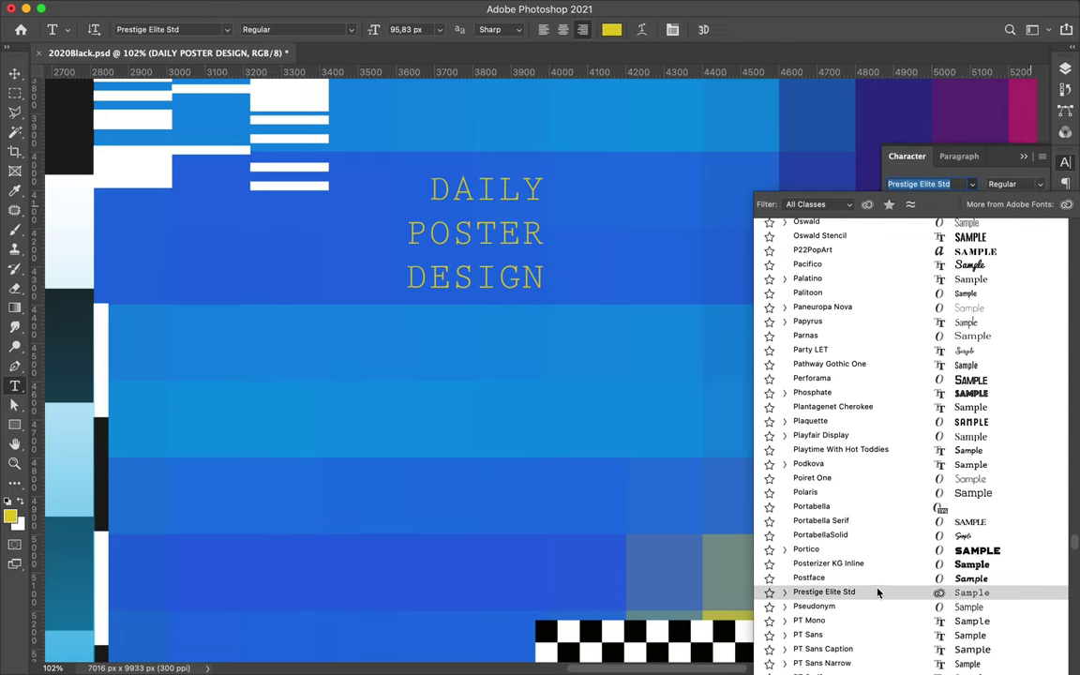
{"action": "left_click", "coordinate": [874, 593]}
Scale the title up to roughly three times its size with Free Transform
{"action": "key", "text": "ctrl+minus"}
{"action": "key", "text": "ctrl+minus"}
{"action": "key", "text": "ctrl+minus"}
{"action": "key", "text": "ctrl+t"}
{"action": "left_click_drag", "start_coordinate": [366, 333], "coordinate": [454, 418]}
{"action": "key", "text": "Return"}
Apply the Pixelate > Mosaic filter to the title
{"action": "left_click", "coordinate": [429, 9]}
{"action": "left_click", "coordinate": [544, 281]}
{"action": "key", "text": "Return"}
{"action": "key", "text": "ctrl+0"}
{"action": "key", "text": "u"}
{"action": "left_click", "coordinate": [165, 29]}
Draw a black block beside the white stripes and widen the thin black bar to 202 px
{"action": "scroll", "coordinate": [440, 386], "scroll_direction": "up", "scroll_amount": 5}
{"action": "left_click_drag", "start_coordinate": [253, 357], "coordinate": [311, 398]}
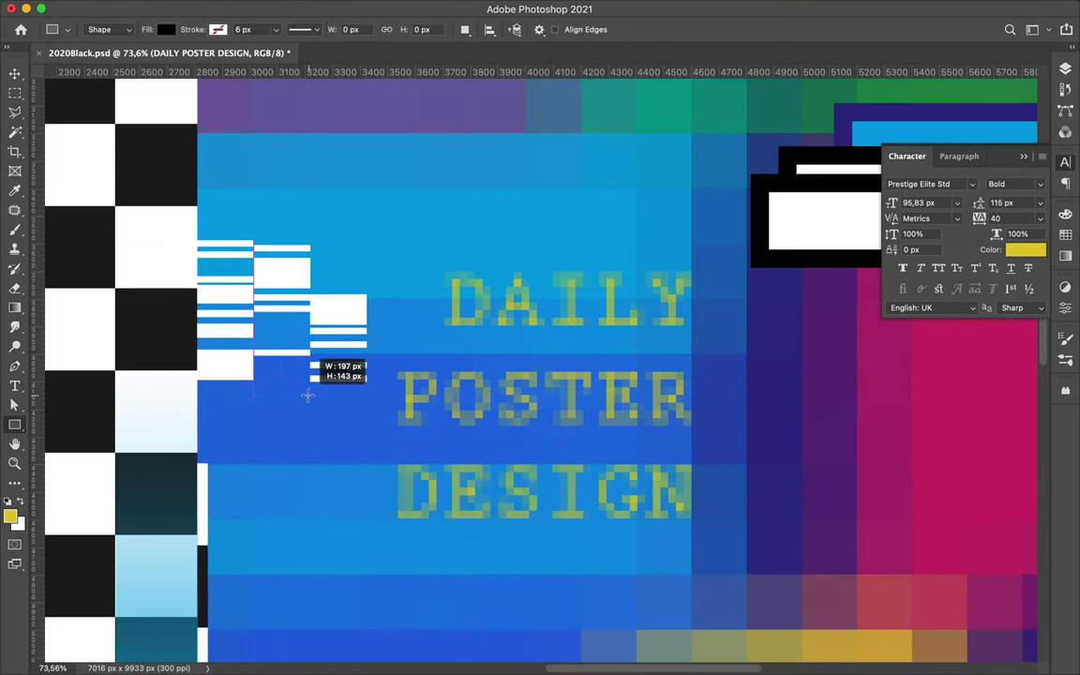
{"action": "scroll", "coordinate": [290, 353], "scroll_direction": "up", "scroll_amount": 3}
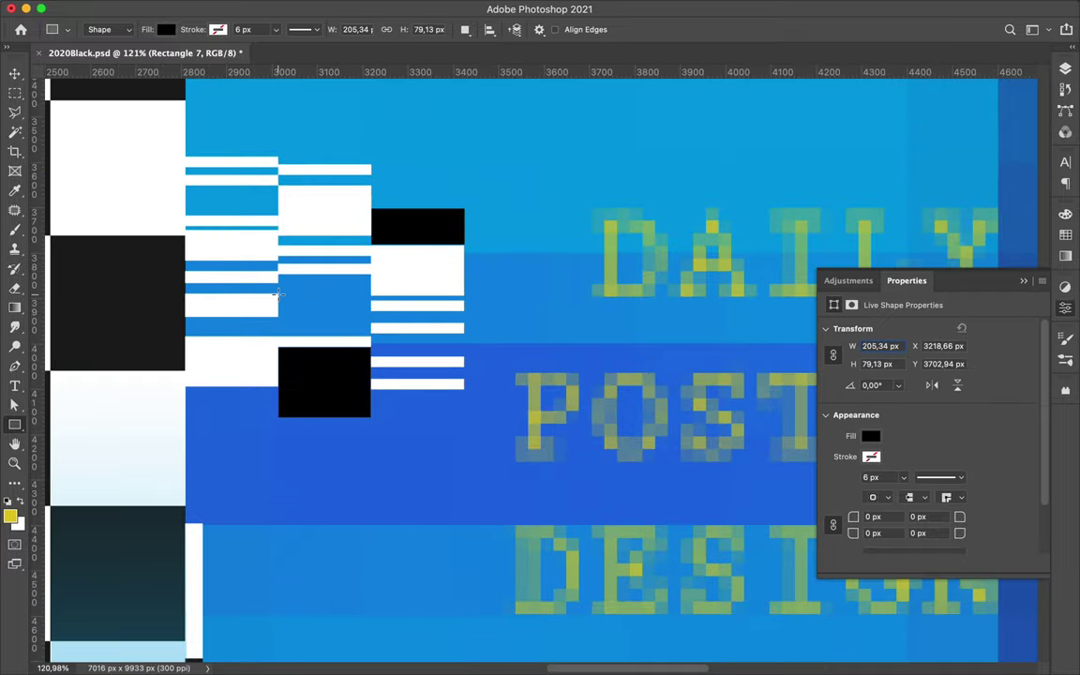
{"action": "left_click_drag", "start_coordinate": [290, 298], "coordinate": [278, 298]}
{"action": "key", "text": "v"}
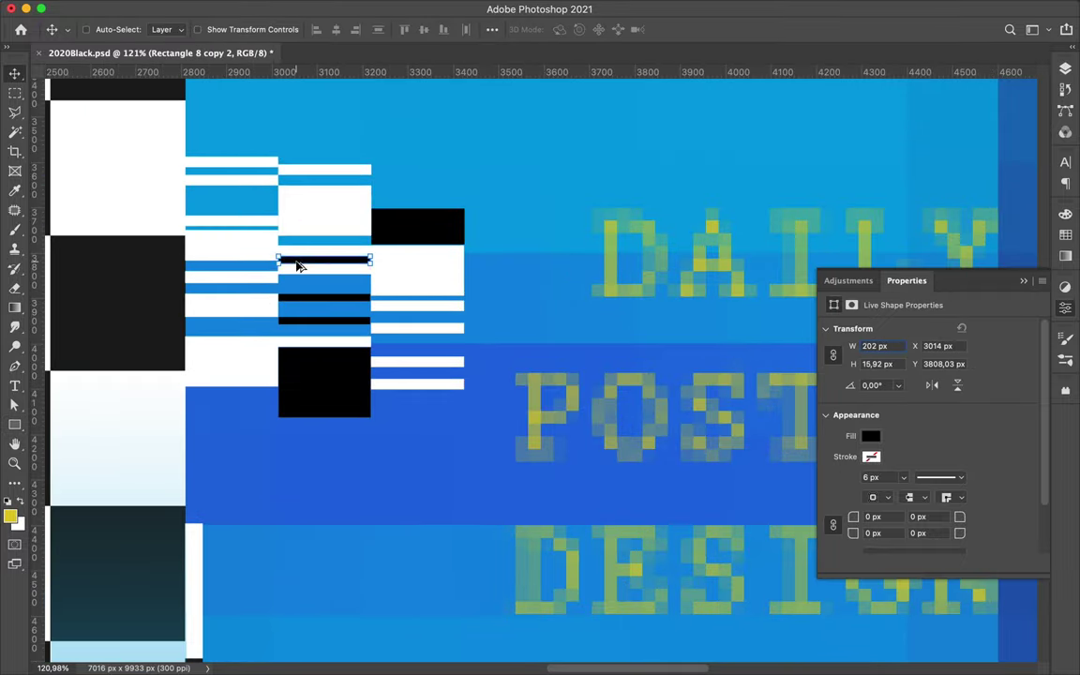
Add a long black bar at lower right, with a copy placed above Layer 1 copy over the white box
{"action": "scroll", "coordinate": [225, 219], "scroll_direction": "down", "scroll_amount": 5}
{"action": "scroll", "coordinate": [241, 187], "scroll_direction": "down", "scroll_amount": 5}
{"action": "key", "text": "u"}
{"action": "left_click_drag", "start_coordinate": [536, 399], "coordinate": [755, 427]}
{"action": "left_click_drag", "start_coordinate": [647, 427], "coordinate": [327, 415]}
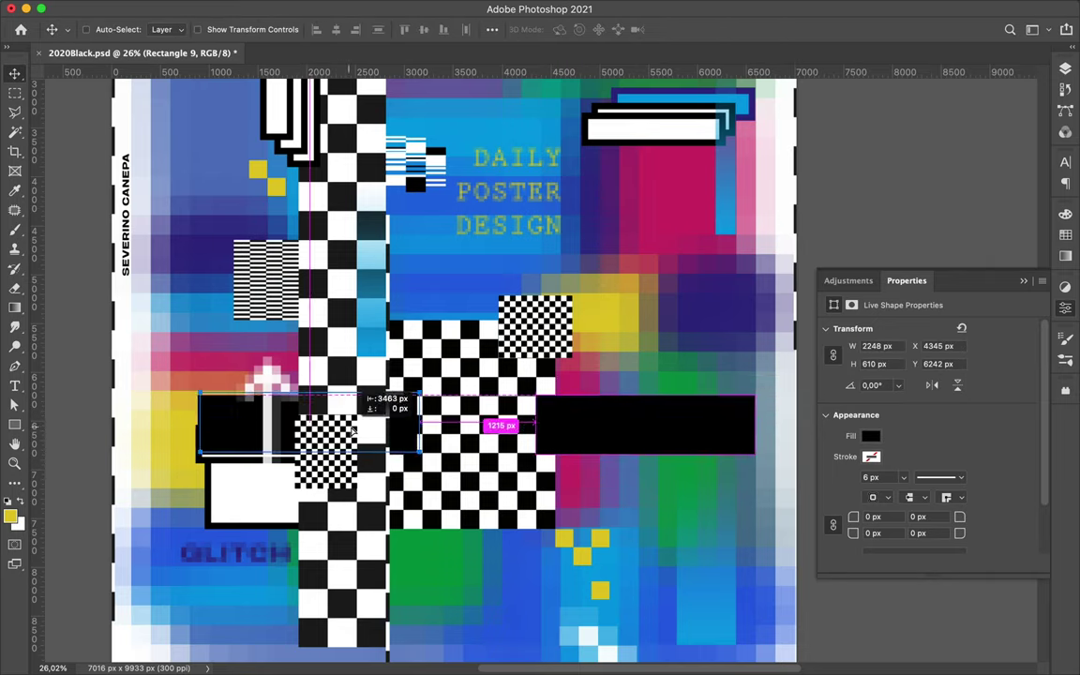
{"action": "key", "text": "F7"}
{"action": "left_click_drag", "start_coordinate": [927, 427], "coordinate": [923, 506]}
{"action": "left_click_drag", "start_coordinate": [225, 406], "coordinate": [228, 414]}
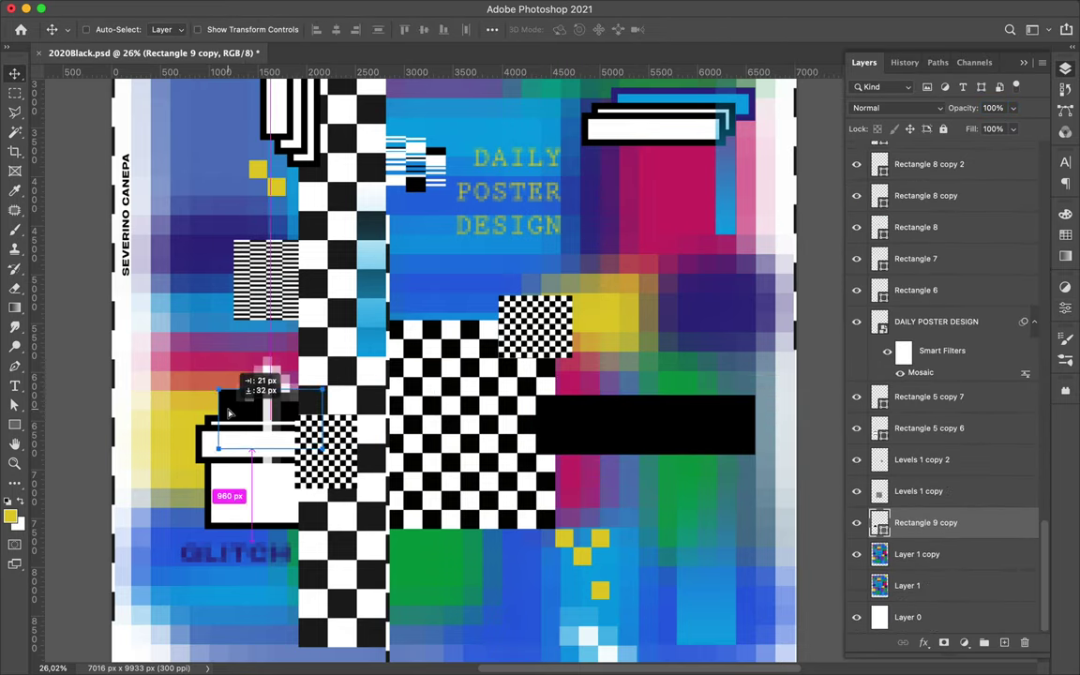
Add a Levels adjustment layer with a raised black point and duplicate it
{"action": "scroll", "coordinate": [278, 410], "scroll_direction": "up", "scroll_amount": 5}
{"action": "left_click", "coordinate": [964, 642]}
{"action": "left_click_drag", "start_coordinate": [841, 448], "coordinate": [861, 448]}
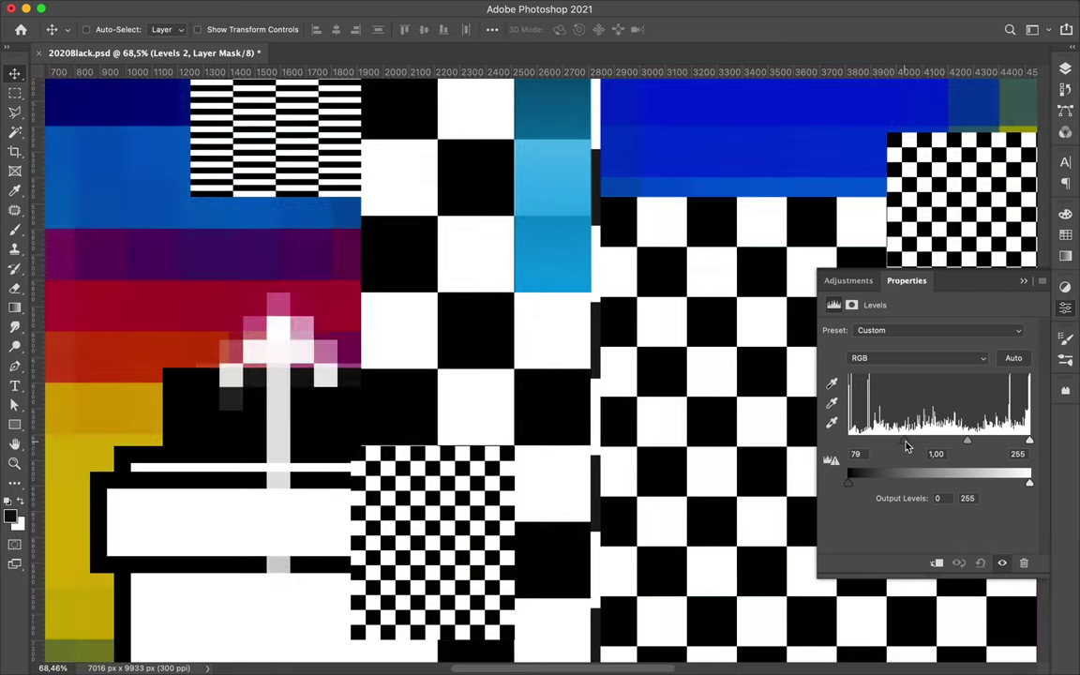
{"action": "key", "text": "F7"}
{"action": "key", "text": "ctrl+alt+z"}
{"action": "key", "text": "ctrl+alt+z"}
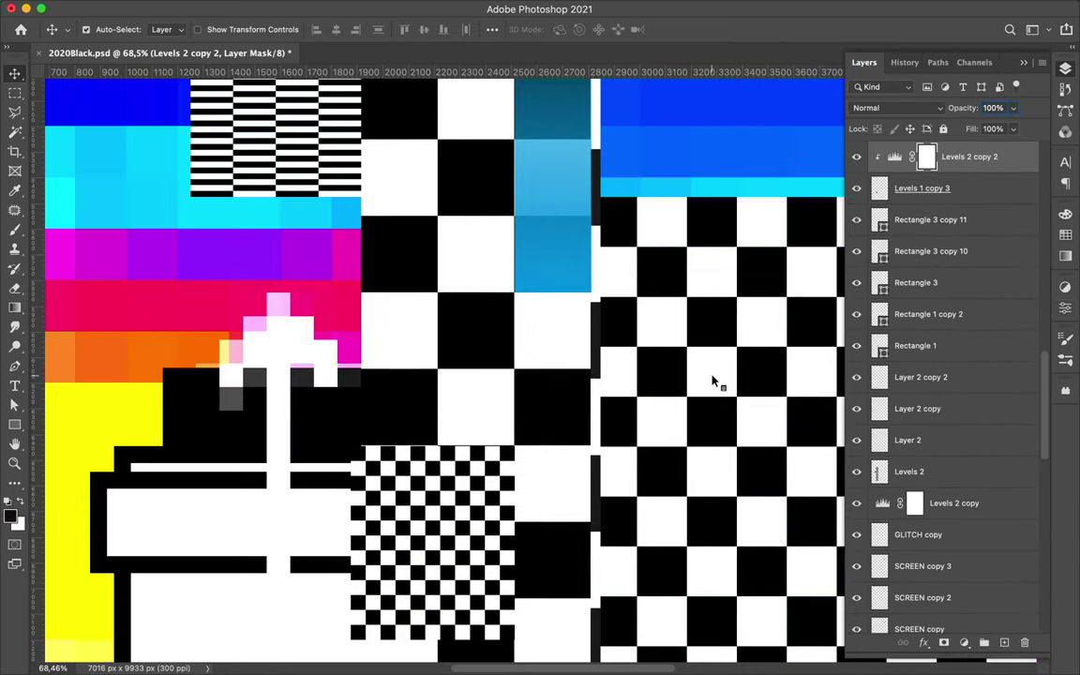
{"action": "key", "text": "ctrl+alt+z"}
{"action": "key", "text": "ctrl+alt+z"}
{"action": "key", "text": "ctrl+alt+z"}
{"action": "key", "text": "ctrl+alt+z"}
{"action": "key", "text": "ctrl+alt+z"}
{"action": "key", "text": "ctrl+alt+z"}
Reorder the Levels copies down the layer stack, stepping back some changes
{"action": "key", "text": "ctrl+alt+z"}
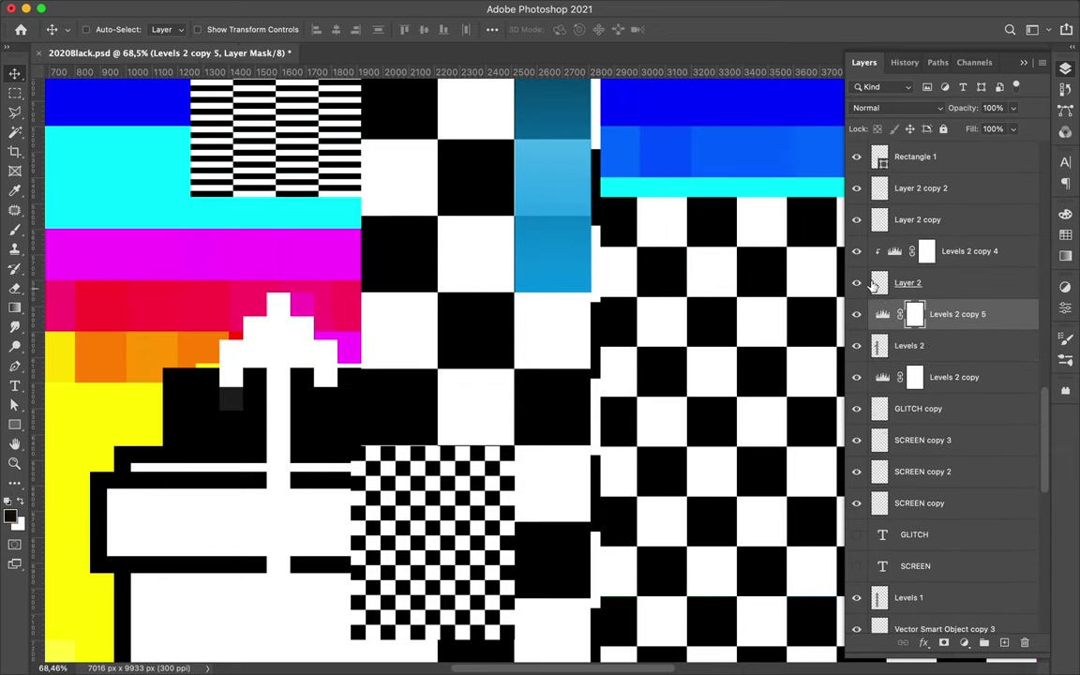
{"action": "key", "text": "ctrl+alt+z"}
{"action": "scroll", "coordinate": [506, 392], "scroll_direction": "down", "scroll_amount": 5}
{"action": "key", "text": "ctrl+alt+z"}
{"action": "scroll", "coordinate": [506, 394], "scroll_direction": "down", "scroll_amount": 2}
{"action": "scroll", "coordinate": [525, 441], "scroll_direction": "down", "scroll_amount": 2}
{"action": "key", "text": "ctrl+alt+z"}
{"action": "scroll", "coordinate": [422, 375], "scroll_direction": "up", "scroll_amount": 3}
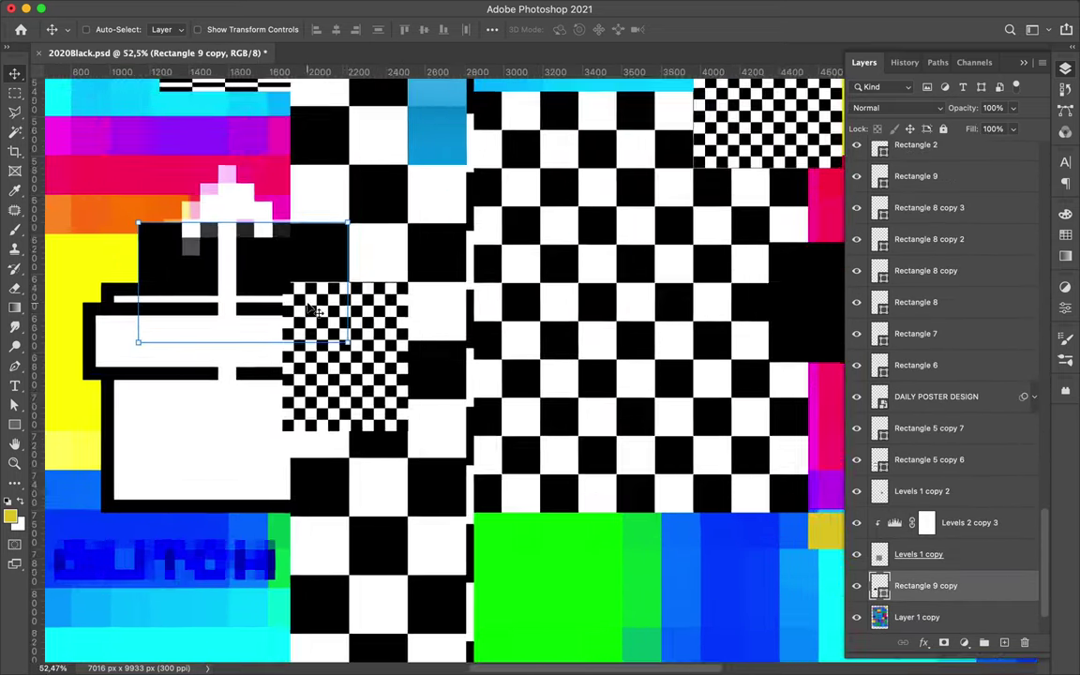
{"action": "scroll", "coordinate": [317, 311], "scroll_direction": "up", "scroll_amount": 3}
{"action": "scroll", "coordinate": [316, 312], "scroll_direction": "down", "scroll_amount": 5}
{"action": "key", "text": "ctrl+alt+z"}
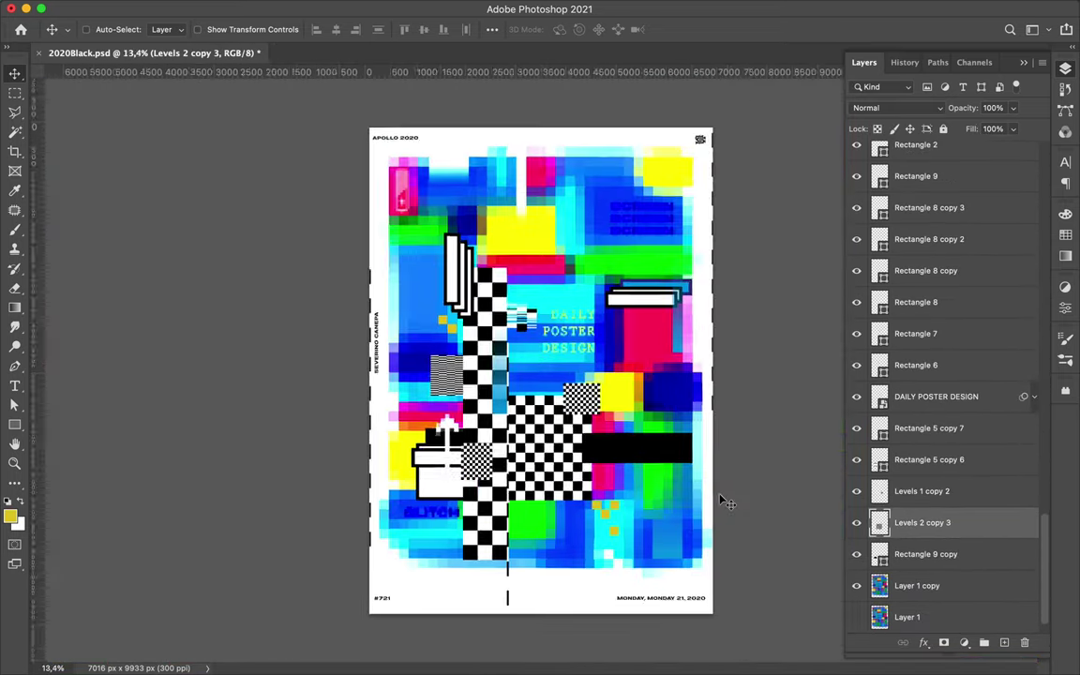
{"action": "scroll", "coordinate": [991, 351], "scroll_direction": "up", "scroll_amount": 10}
{"action": "key", "text": "ctrl+alt+z"}
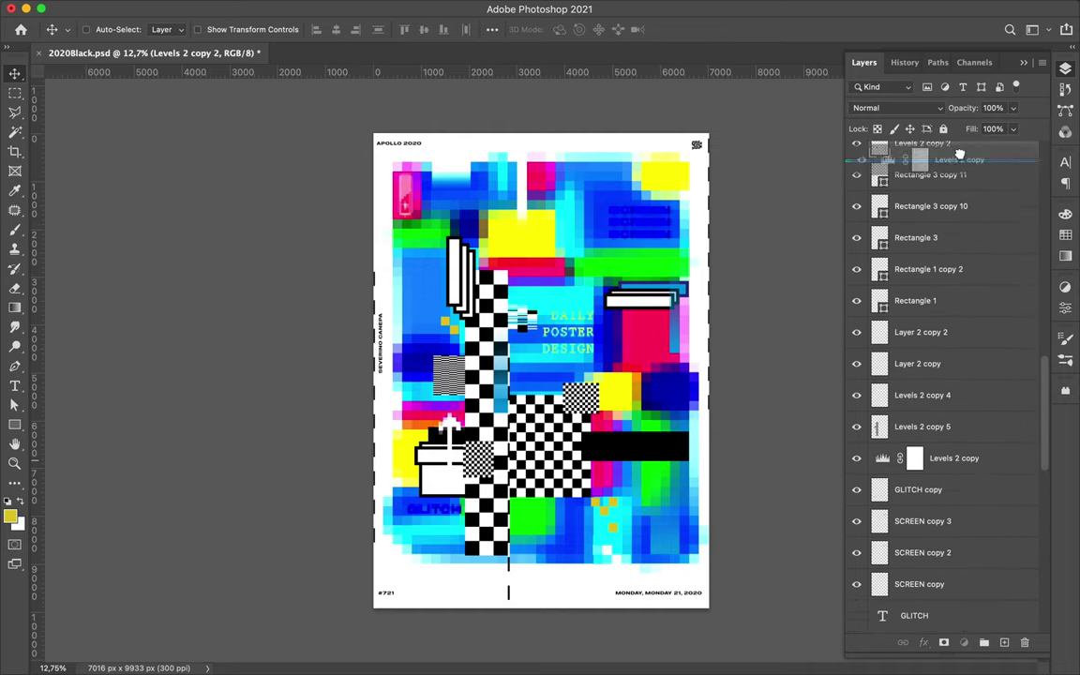
Check the Levels settings (58, 1.00, 188), then make and clear a rectangular selection
{"action": "key", "text": "ctrl+alt+z"}
{"action": "left_click", "coordinate": [1065, 307]}
{"action": "key", "text": "ctrl+alt+z"}
{"action": "scroll", "coordinate": [657, 441], "scroll_direction": "up", "scroll_amount": 2}
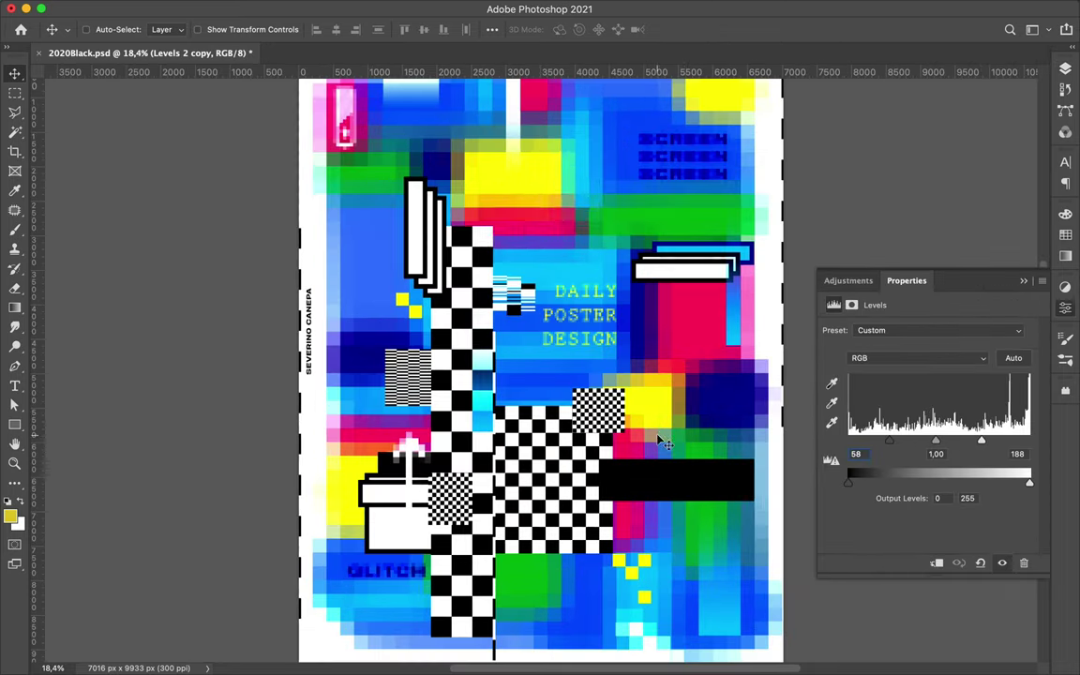
{"action": "key", "text": "ctrl+alt+z"}
{"action": "scroll", "coordinate": [656, 485], "scroll_direction": "up", "scroll_amount": 1}
{"action": "key", "text": "ctrl+alt+z"}
{"action": "key", "text": "ctrl+alt+z"}
{"action": "key", "text": "m"}
{"action": "scroll", "coordinate": [719, 418], "scroll_direction": "up", "scroll_amount": 2}
{"action": "left_click_drag", "start_coordinate": [627, 338], "coordinate": [741, 384]}
{"action": "key", "text": "ctrl+alt+z"}
{"action": "key", "text": "ctrl+alt+z"}
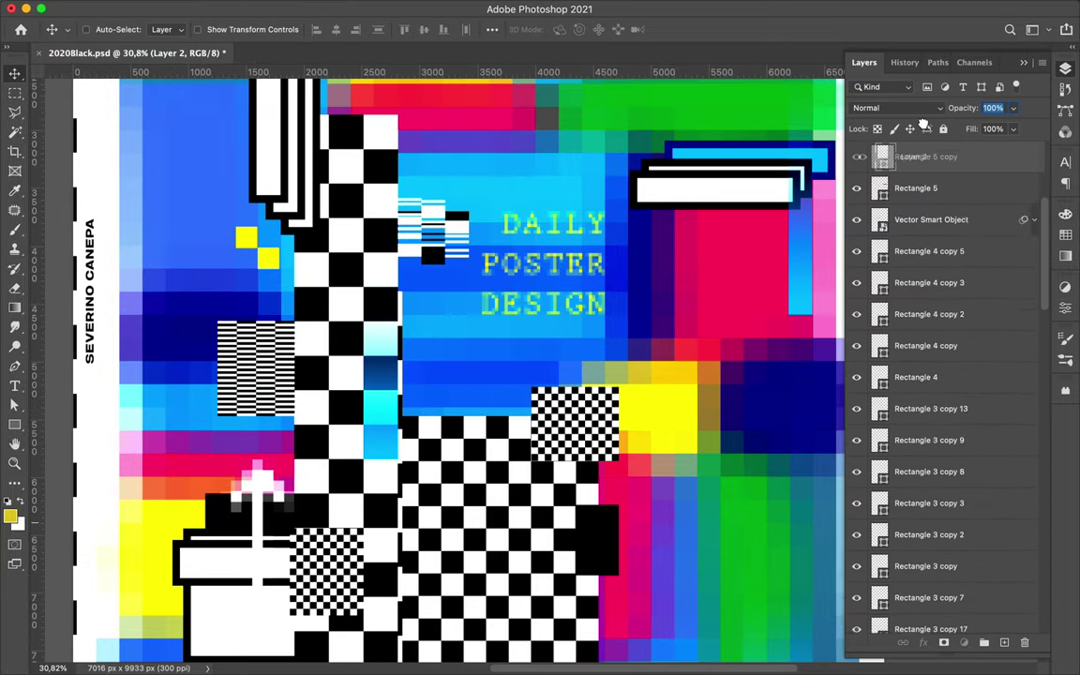
{"action": "key", "text": "ctrl+alt+z"}
Change the small black block in the yellow area to a grey fill
{"action": "scroll", "coordinate": [469, 519], "scroll_direction": "down", "scroll_amount": 2}
{"action": "key", "text": "a"}
{"action": "left_click", "coordinate": [539, 192]}
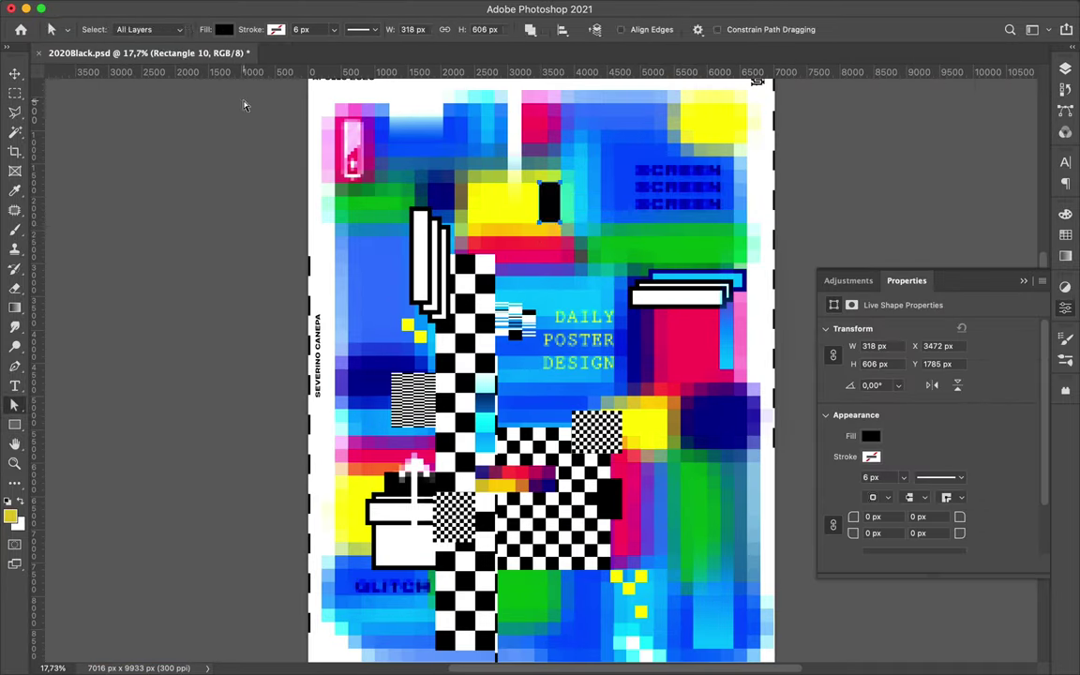
{"action": "left_click", "coordinate": [224, 29]}
{"action": "left_click", "coordinate": [223, 29]}
{"action": "key", "text": "v"}
Scatter 56 px grey square copies into a pattern across the yellow block
{"action": "scroll", "coordinate": [542, 366], "scroll_direction": "up", "scroll_amount": 1}
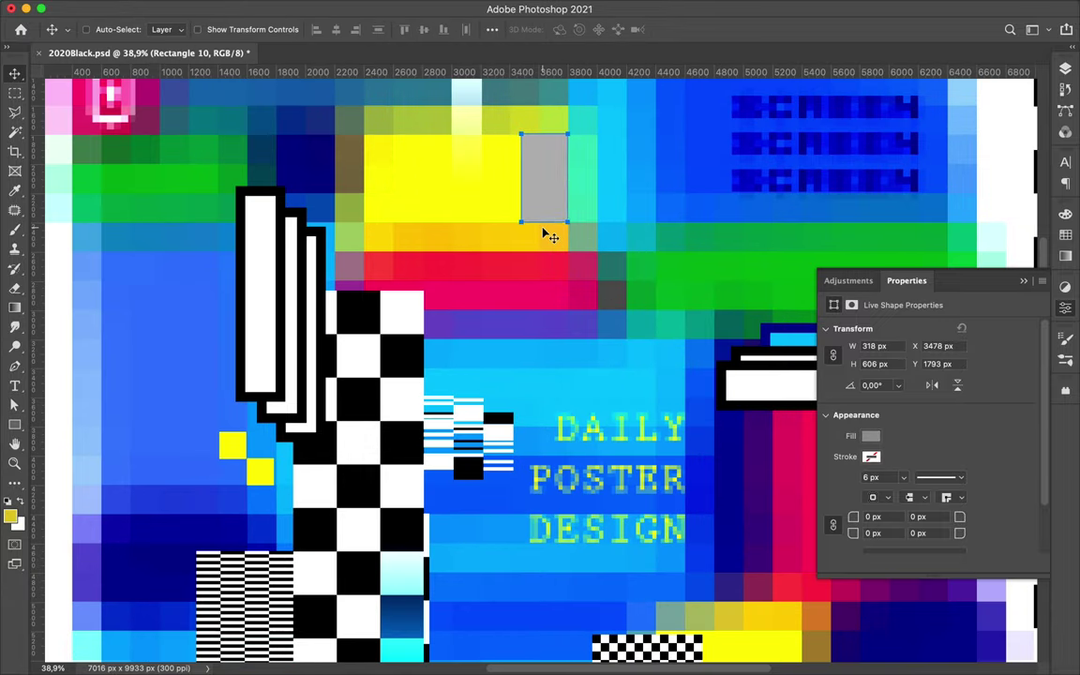
{"action": "scroll", "coordinate": [582, 154], "scroll_direction": "up", "scroll_amount": 2}
{"action": "key", "text": "u"}
{"action": "mouse_move", "coordinate": [410, 173]}
{"action": "left_mouse_down"}
{"action": "mouse_move", "coordinate": [439, 185]}
{"action": "mouse_move", "coordinate": [429, 203]}
{"action": "left_mouse_up"}
{"action": "scroll", "coordinate": [429, 200], "scroll_direction": "up", "scroll_amount": 4}
{"action": "scroll", "coordinate": [480, 280], "scroll_direction": "up", "scroll_amount": 4}
{"action": "mouse_move", "coordinate": [400, 321]}
{"action": "left_mouse_down"}
{"action": "mouse_move", "coordinate": [462, 257]}
{"action": "mouse_move", "coordinate": [517, 266]}
{"action": "left_mouse_up"}
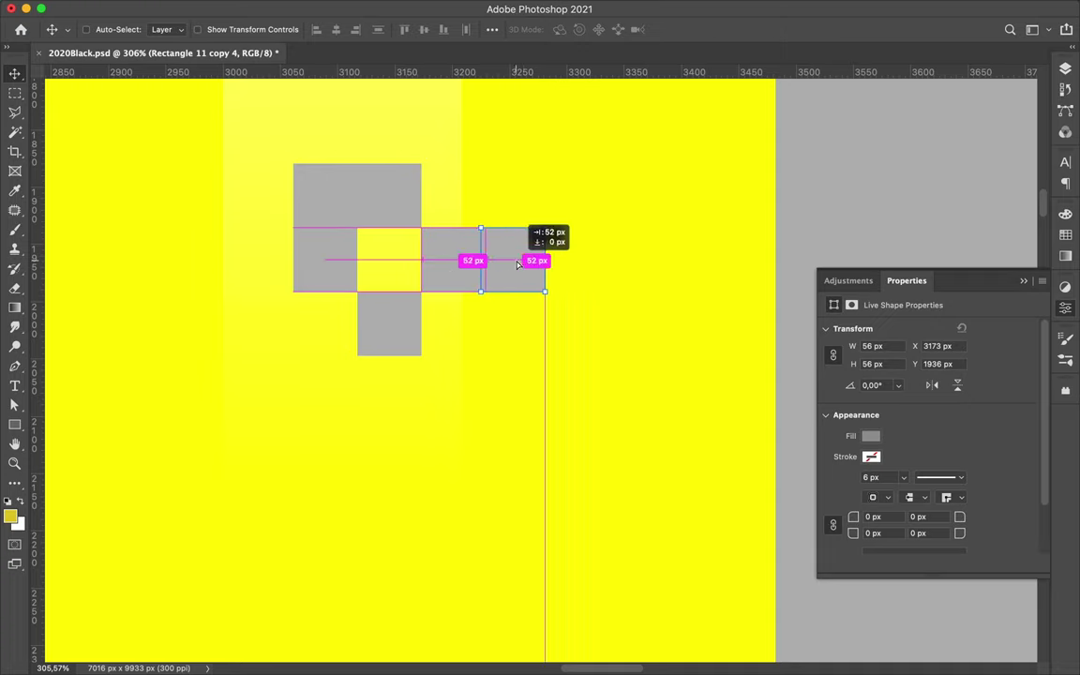
{"action": "left_click_drag", "start_coordinate": [392, 323], "coordinate": [457, 330]}
{"action": "left_click_drag", "start_coordinate": [337, 197], "coordinate": [272, 151]}
{"action": "scroll", "coordinate": [272, 152], "scroll_direction": "down", "scroll_amount": 2}
{"action": "left_click_drag", "start_coordinate": [310, 234], "coordinate": [362, 301]}
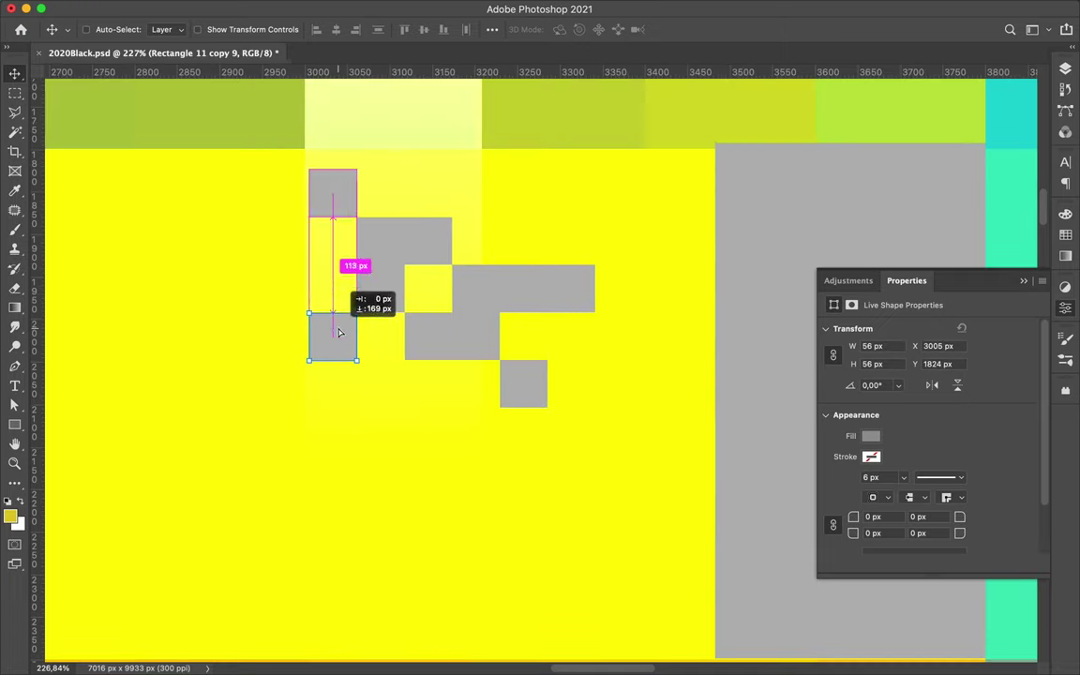
{"action": "scroll", "coordinate": [573, 329], "scroll_direction": "down", "scroll_amount": 6}
Place copies of the 202×410 px white bar at the lower right
{"action": "key", "text": "u"}
{"action": "scroll", "coordinate": [409, 344], "scroll_direction": "up", "scroll_amount": 2}
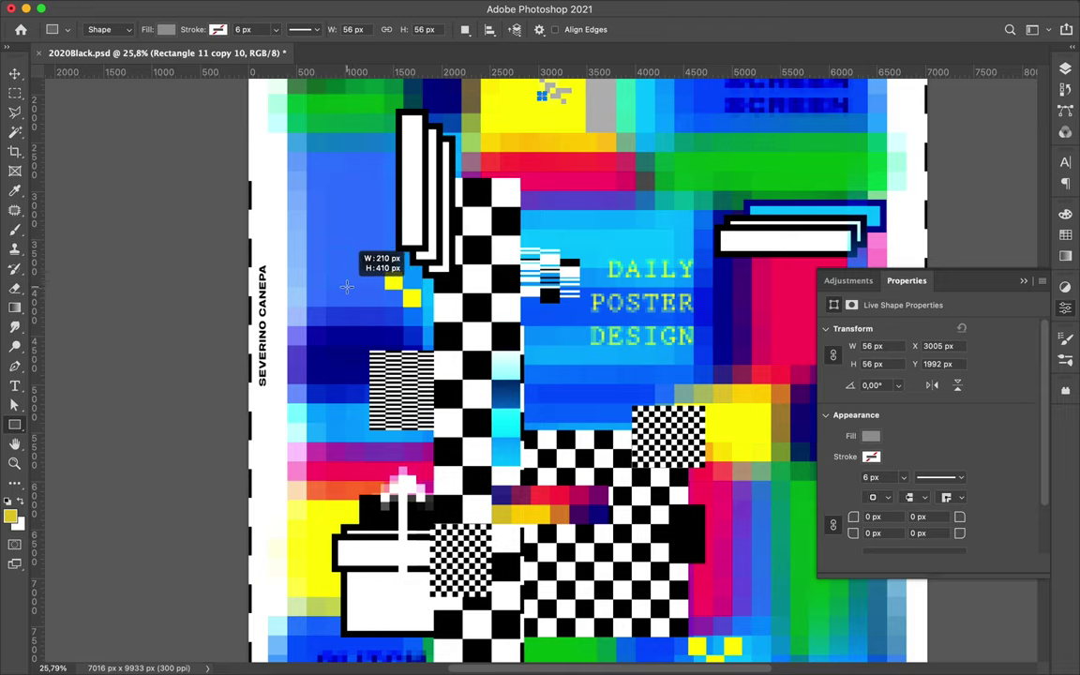
{"action": "key", "text": "v"}
{"action": "scroll", "coordinate": [297, 424], "scroll_direction": "down", "scroll_amount": 1}
{"action": "mouse_move", "coordinate": [326, 311]}
{"action": "left_mouse_down"}
{"action": "mouse_move", "coordinate": [346, 397]}
{"action": "mouse_move", "coordinate": [651, 476]}
{"action": "left_mouse_up"}
{"action": "left_click_drag", "start_coordinate": [682, 541], "coordinate": [666, 511]}
{"action": "left_click_drag", "start_coordinate": [666, 511], "coordinate": [679, 540]}
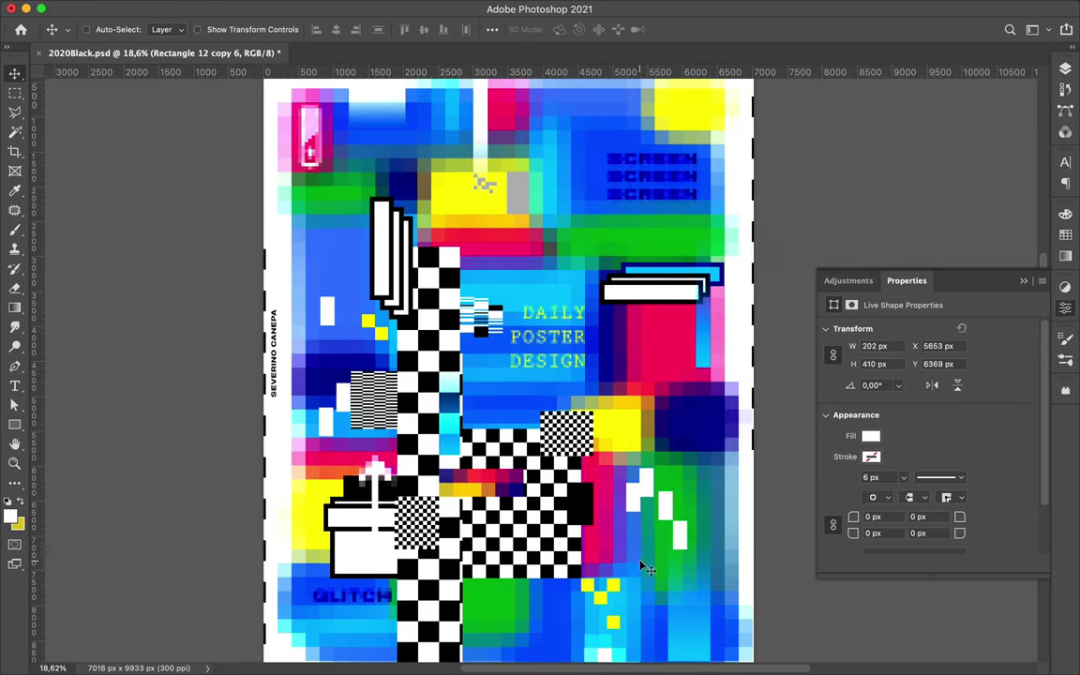